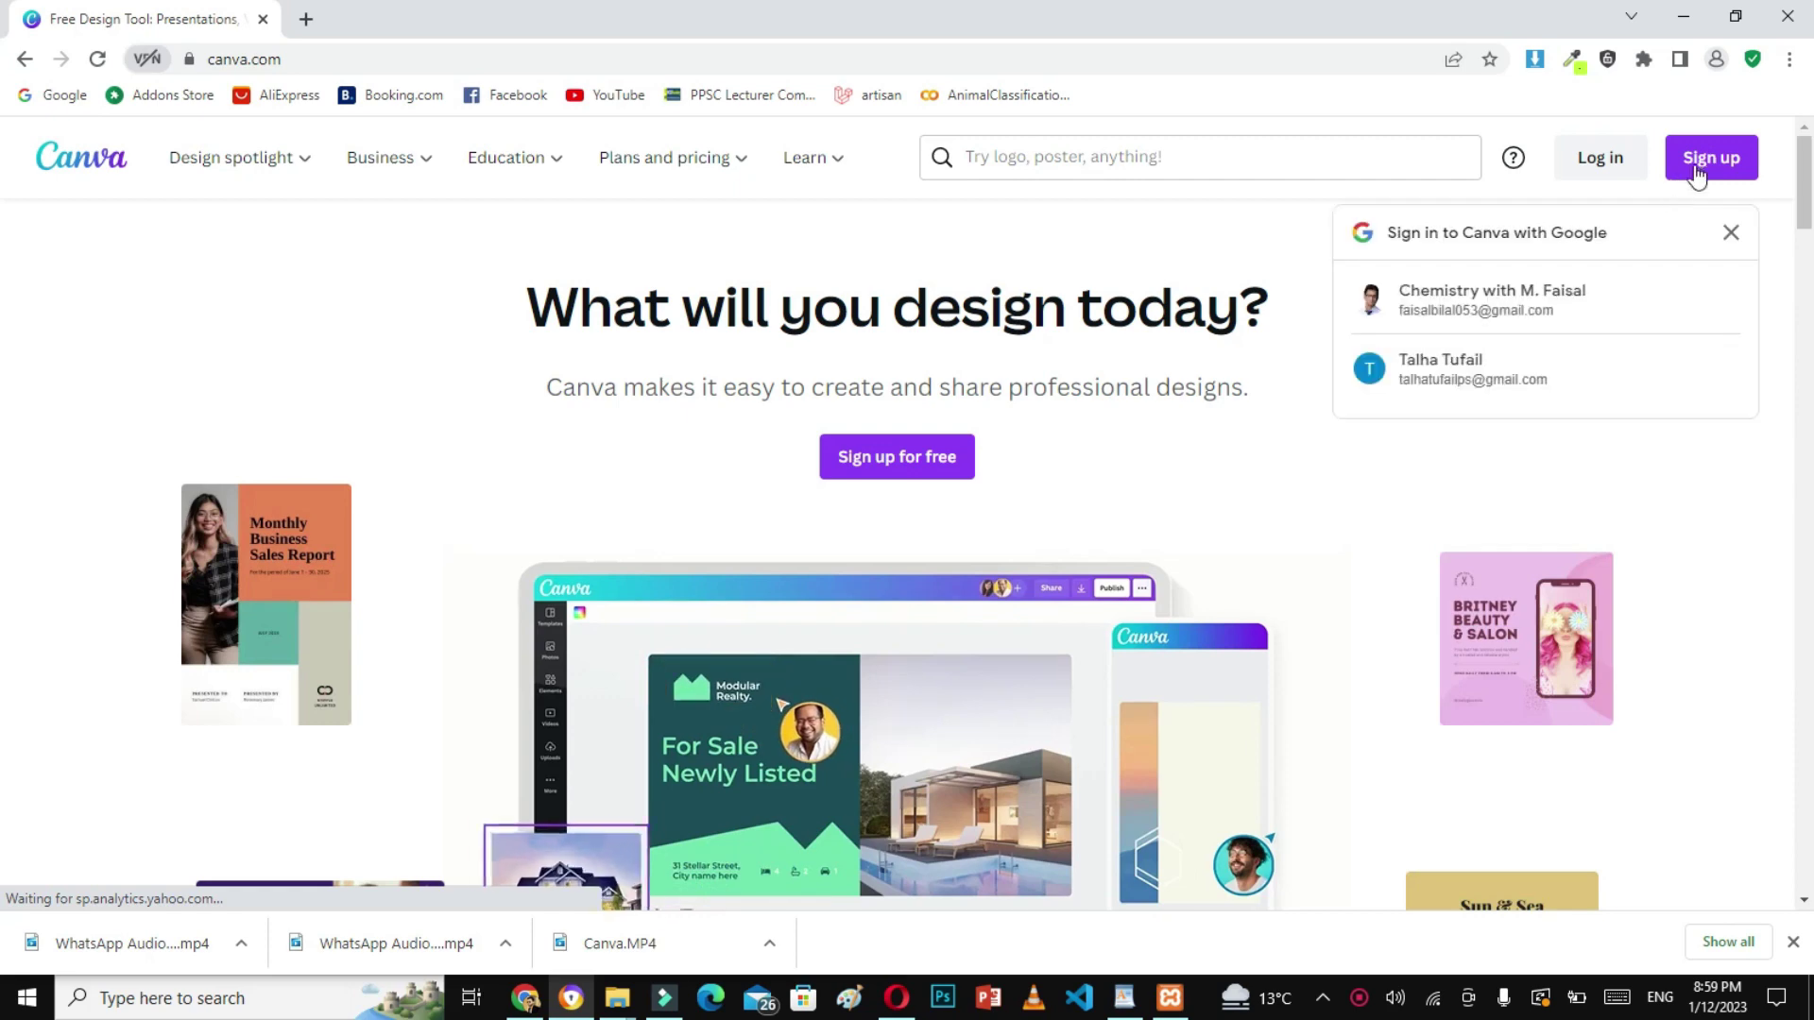
Log in to Canva through Google with the second listed account
left_click(1597, 163)
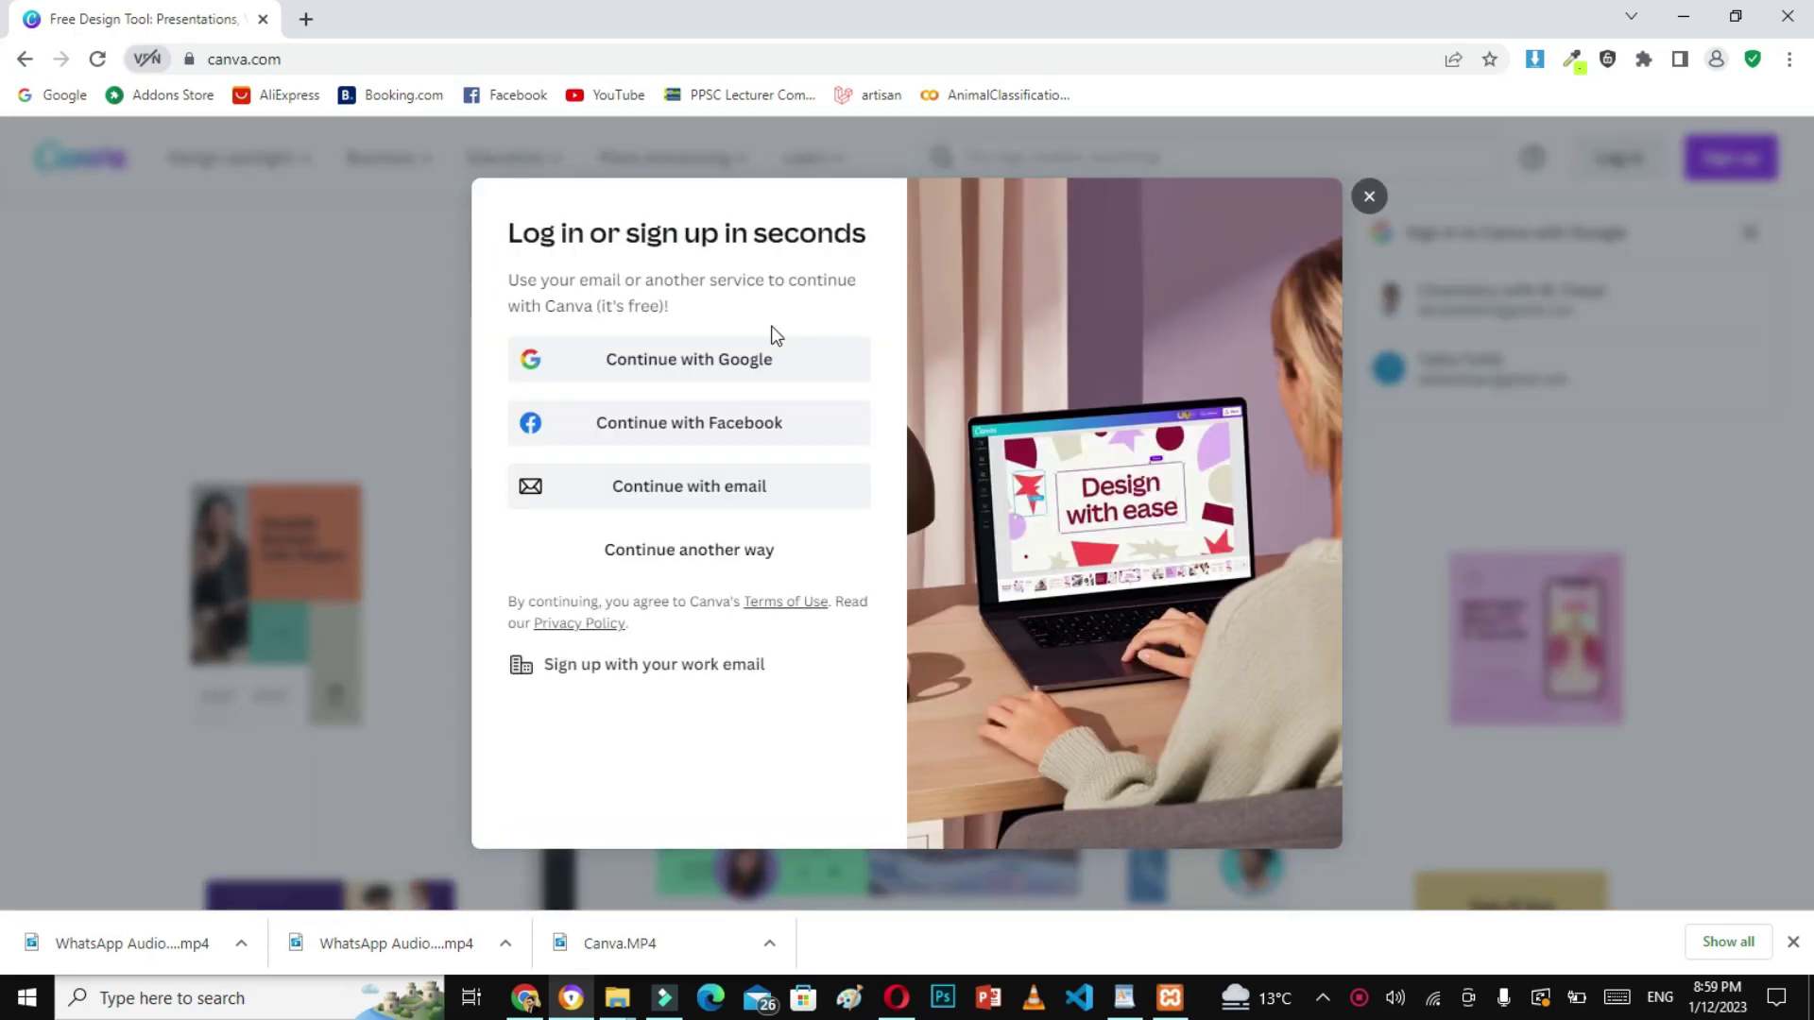
left_click(748, 370)
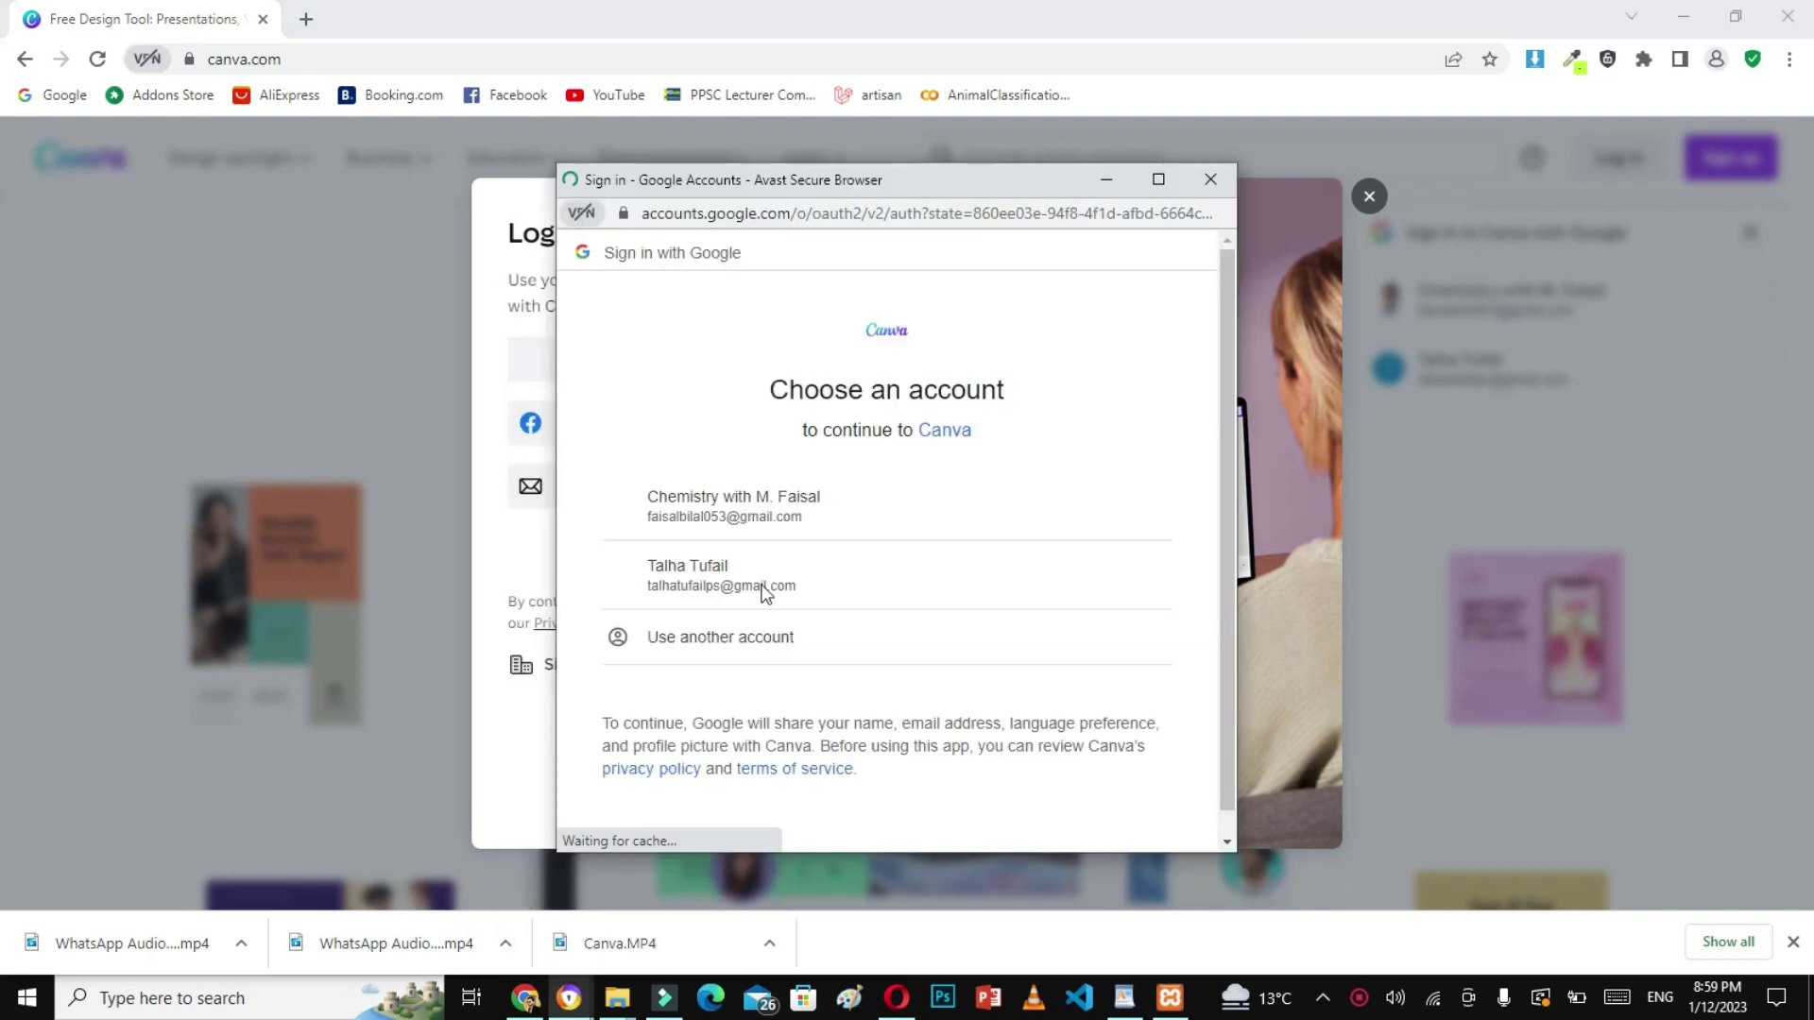
left_click(718, 578)
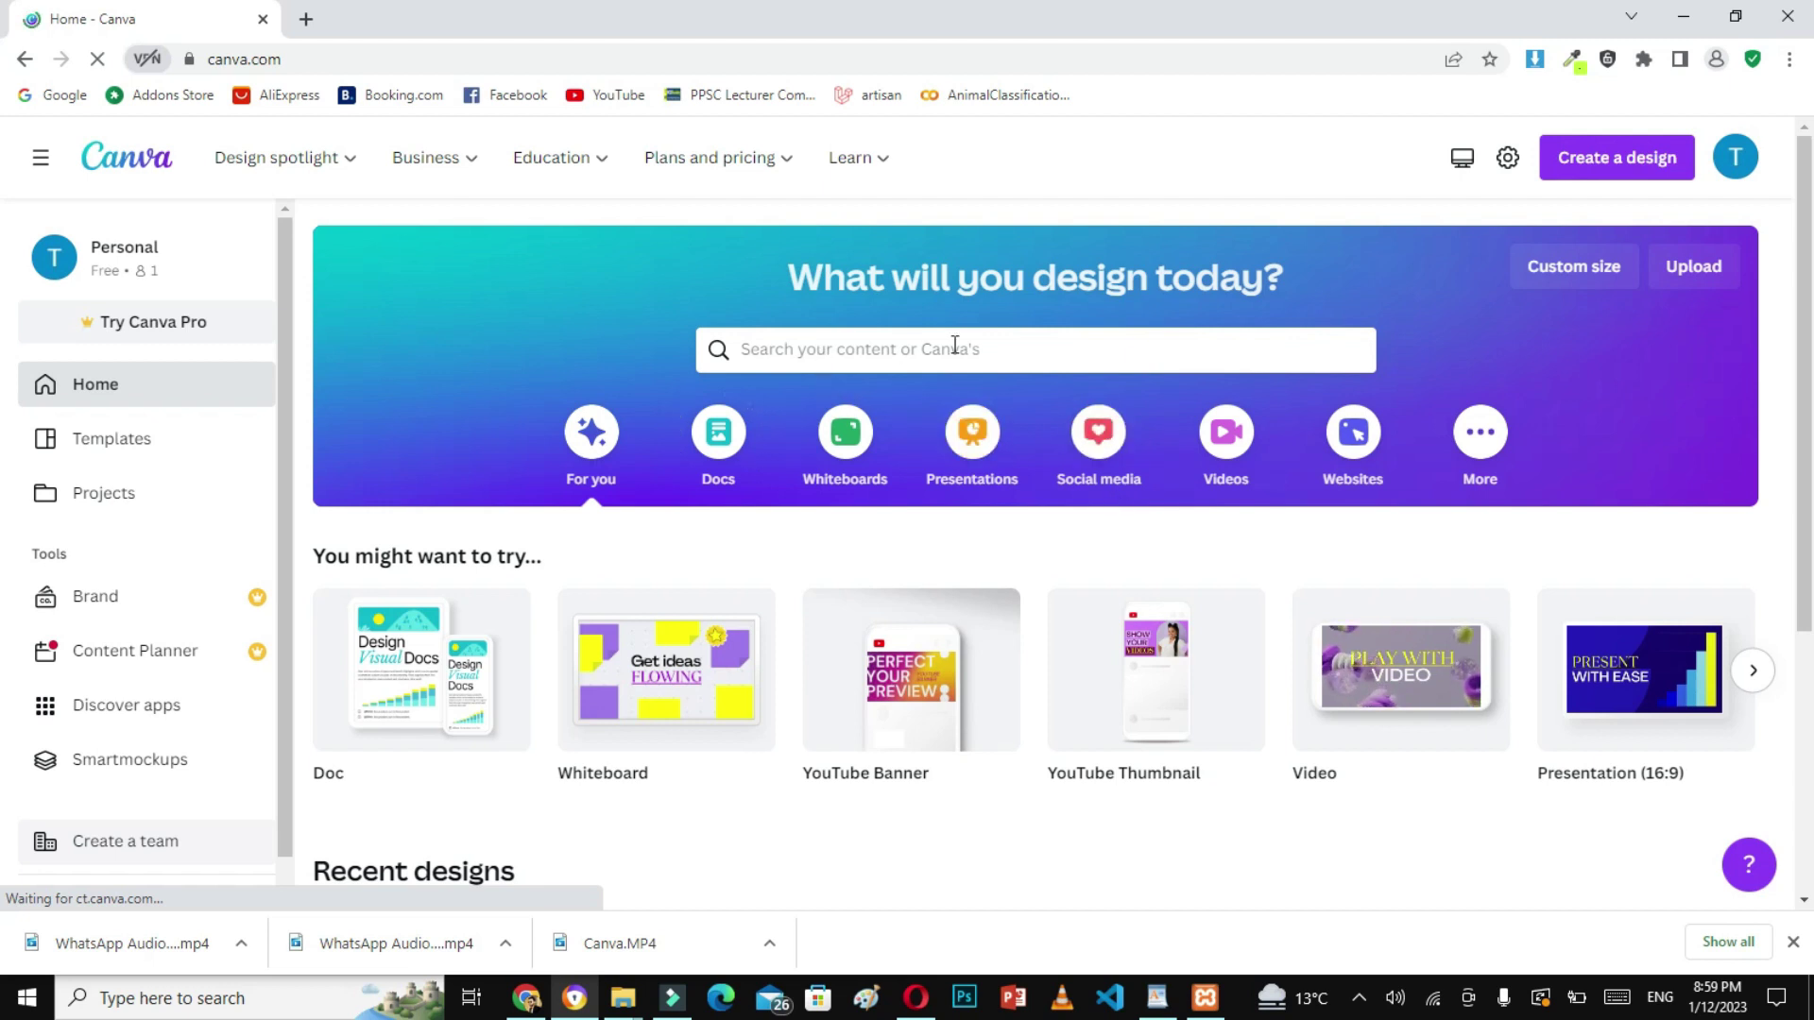
Search the templates for "youtube thumbnails" using the suggested query
left_click(864, 357)
type("youtube")
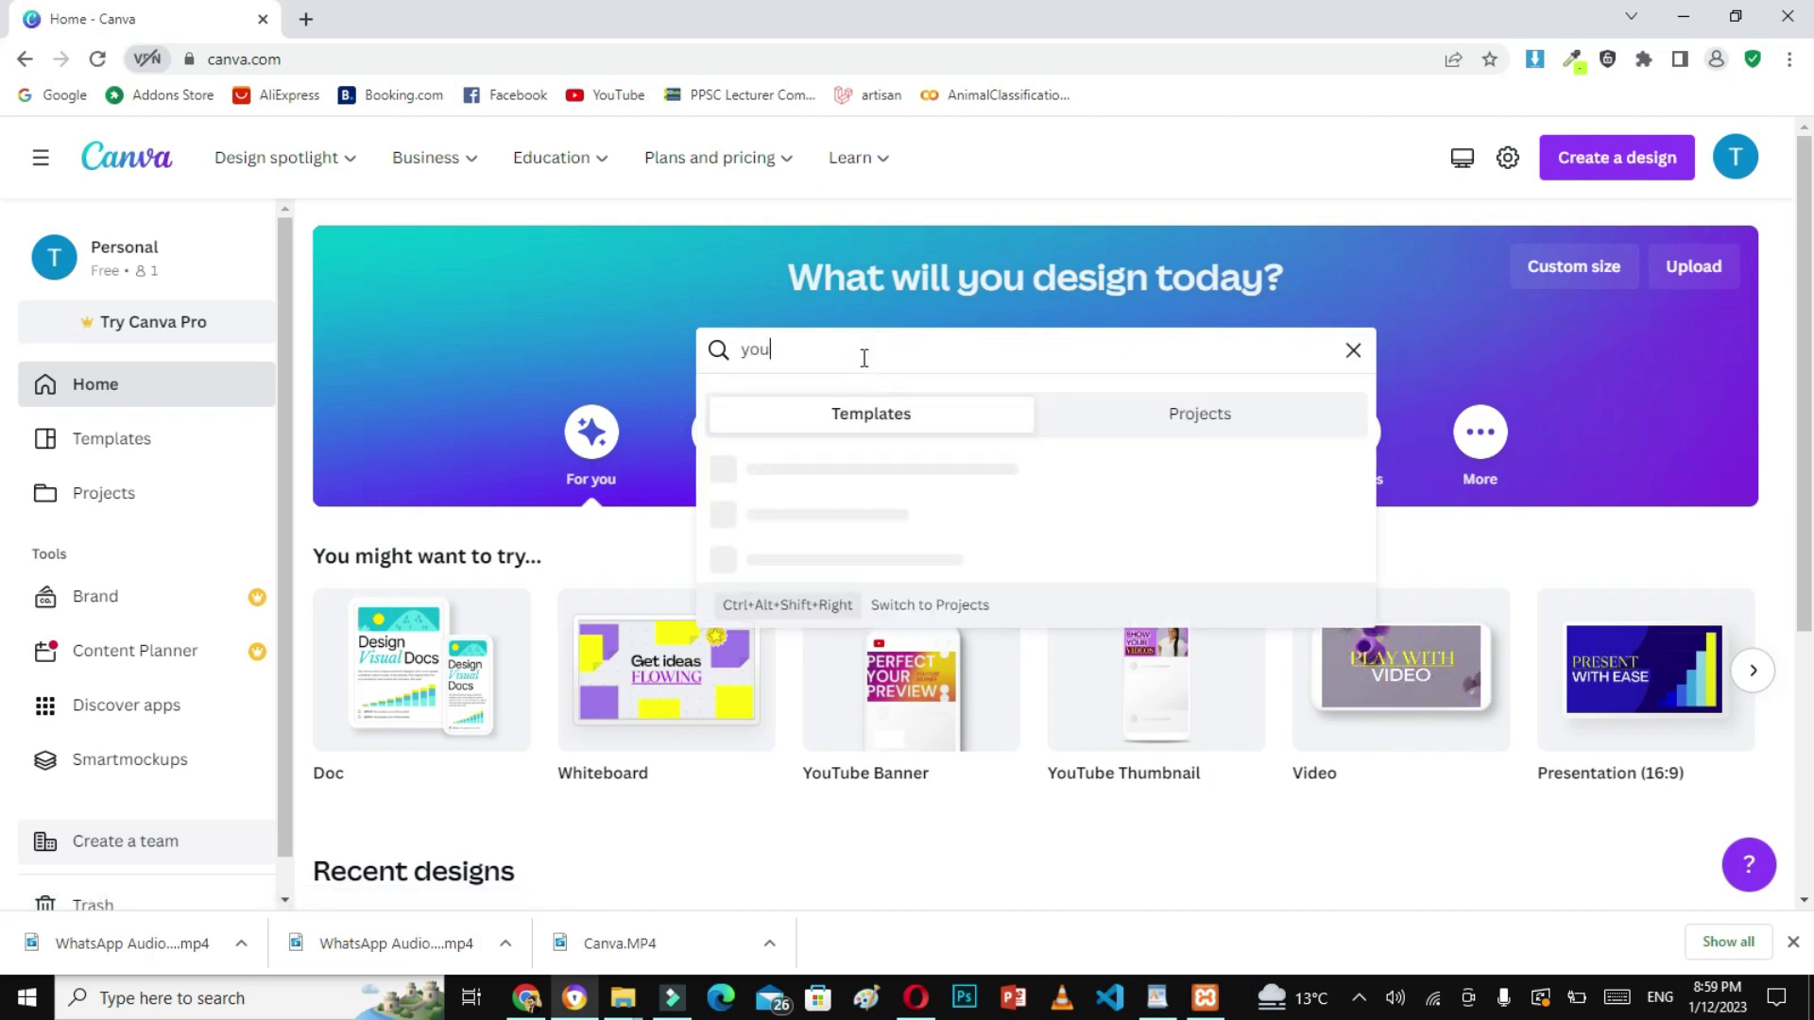
type(" th")
left_click(850, 550)
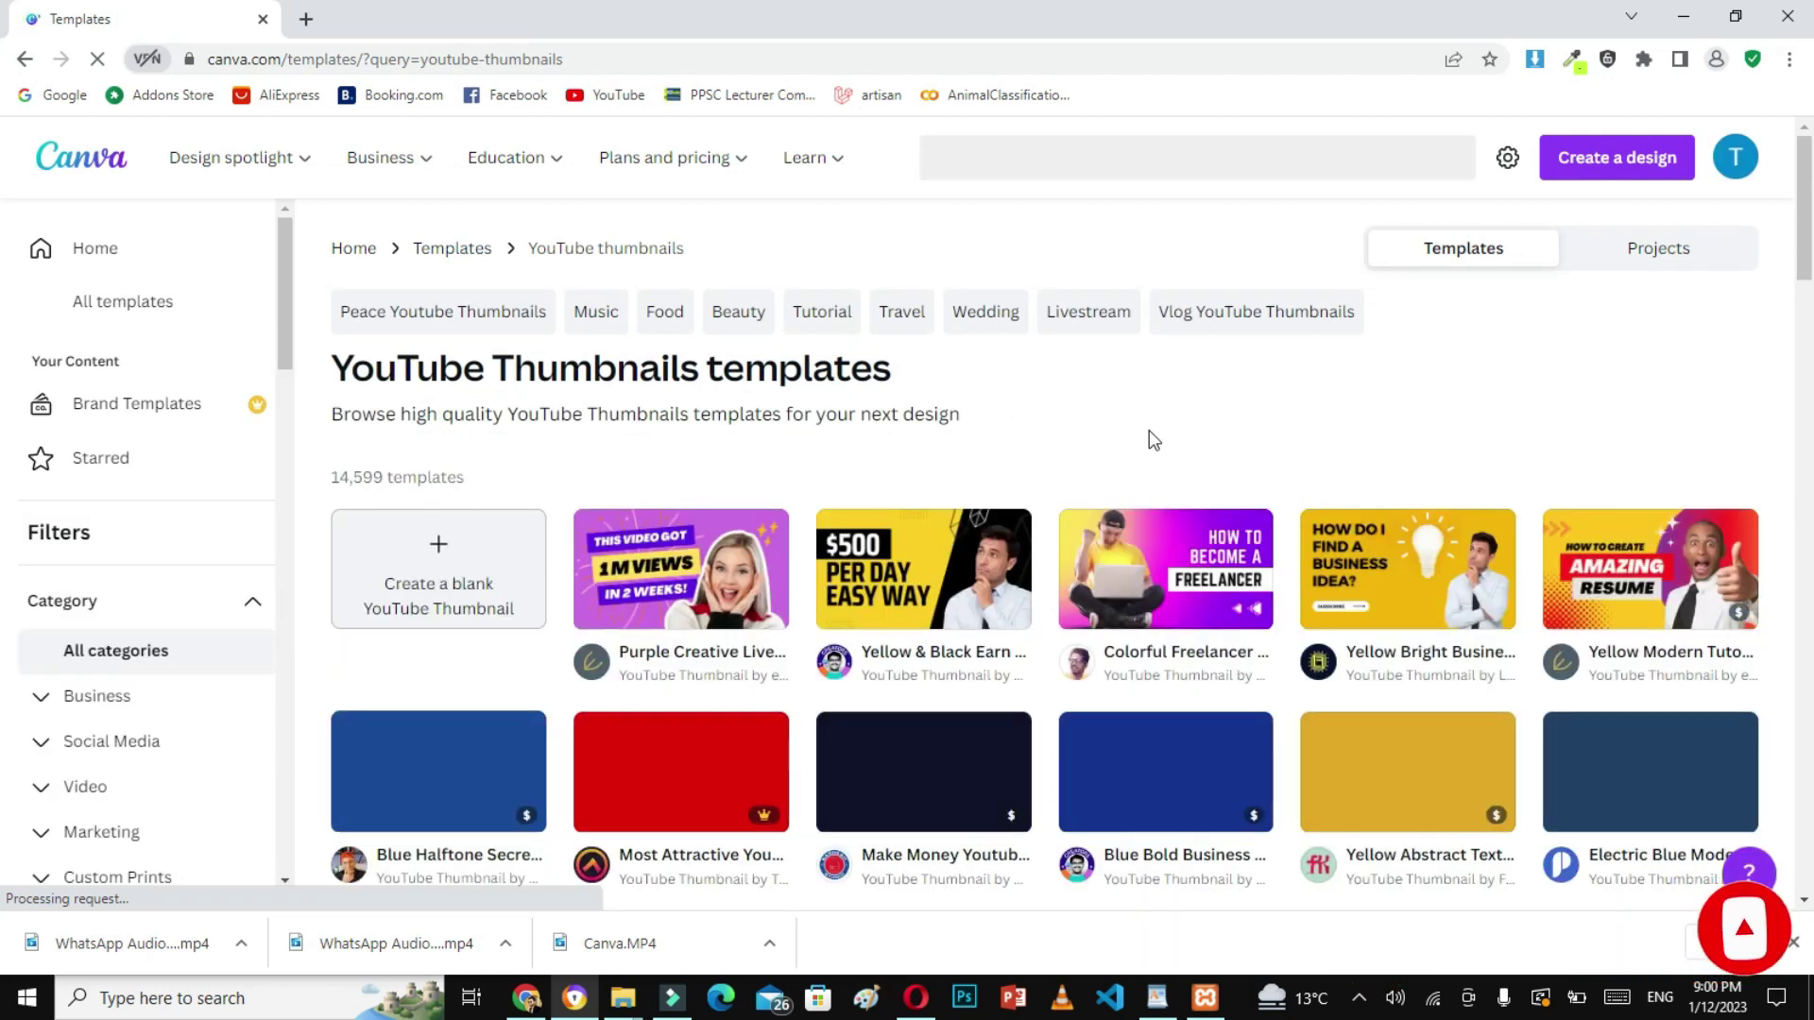
Browse the YouTube thumbnail templates for a suitable design
scroll(1125, 643, "down", 2)
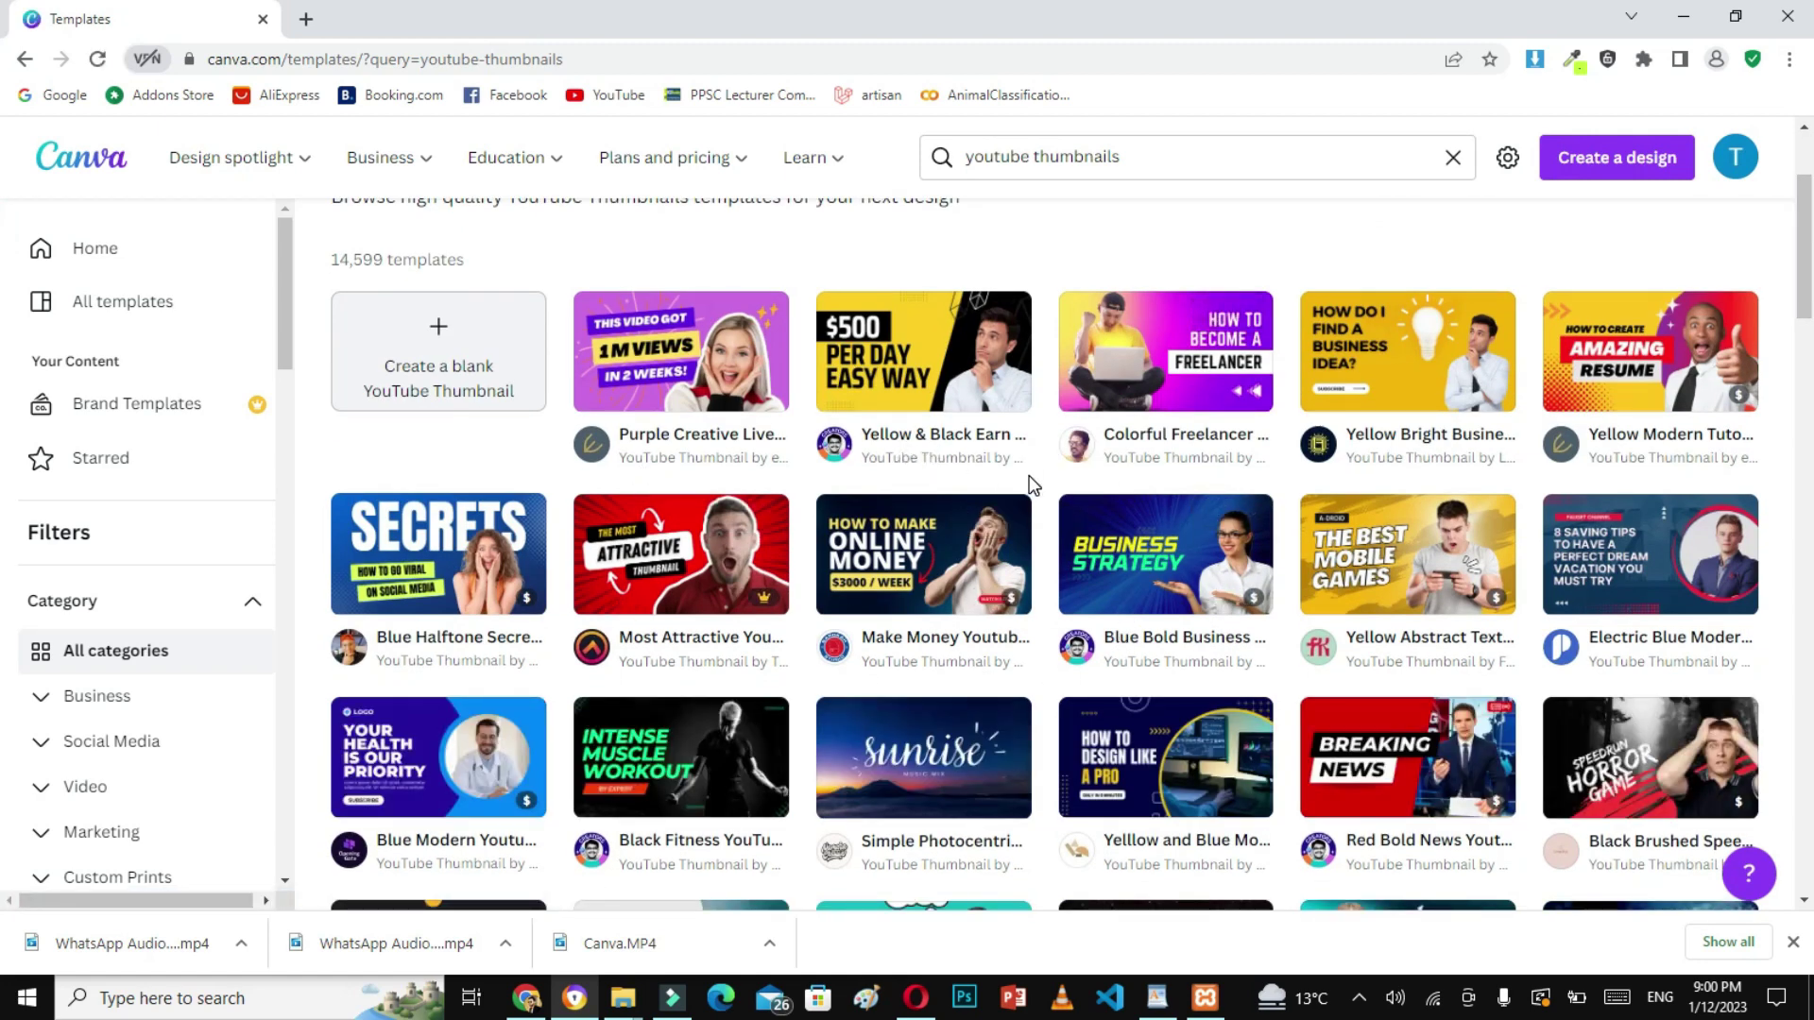
scroll(1029, 474, "up", 1)
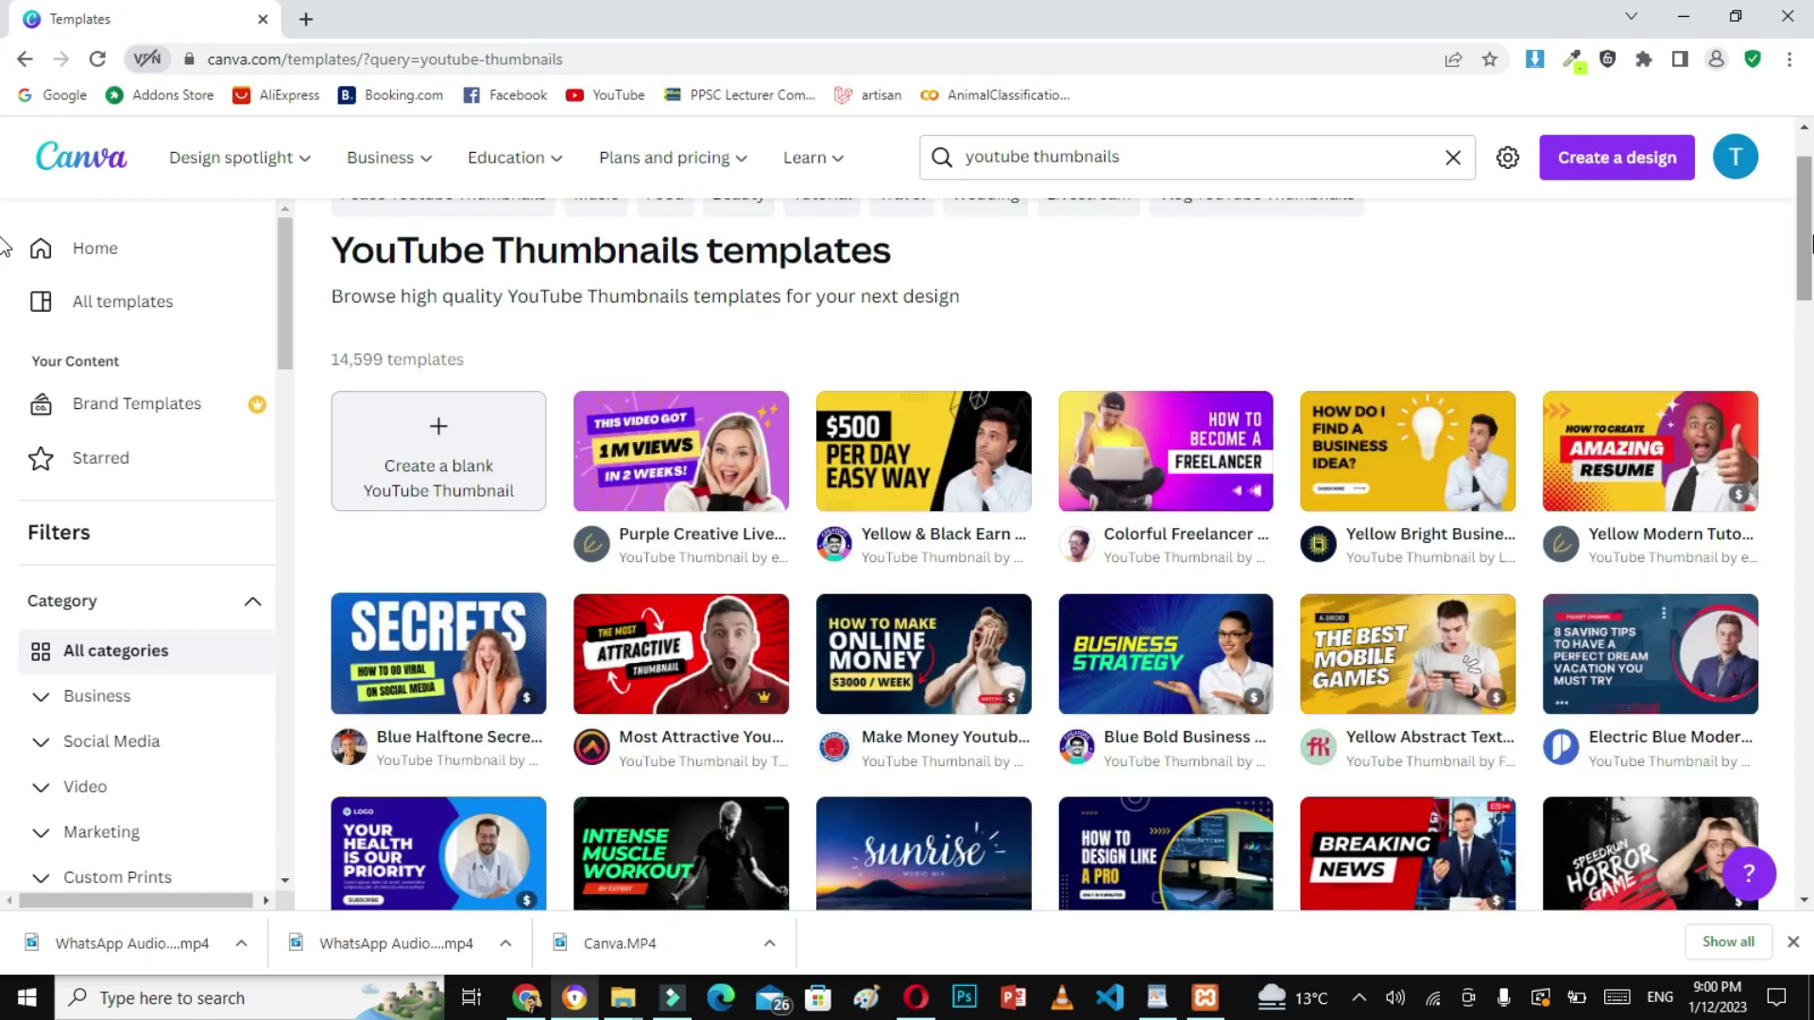
scroll(5, 248, "down", 4)
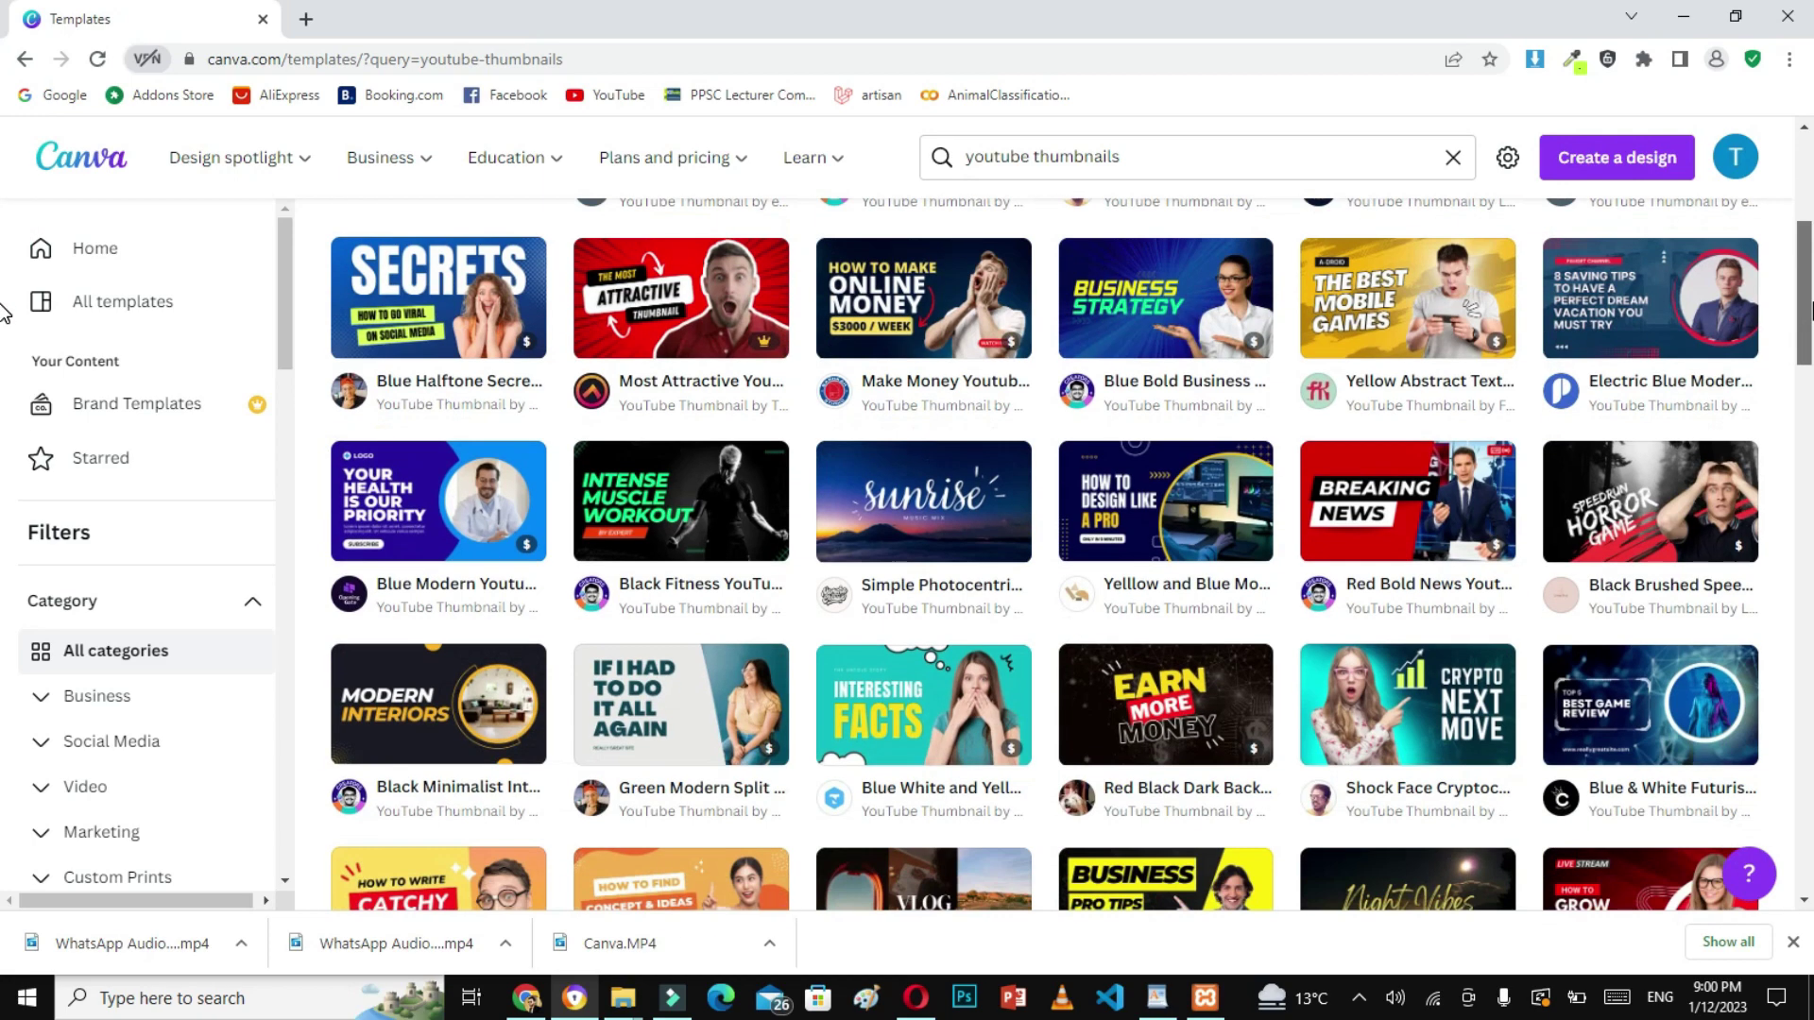
scroll(5, 314, "down", 3)
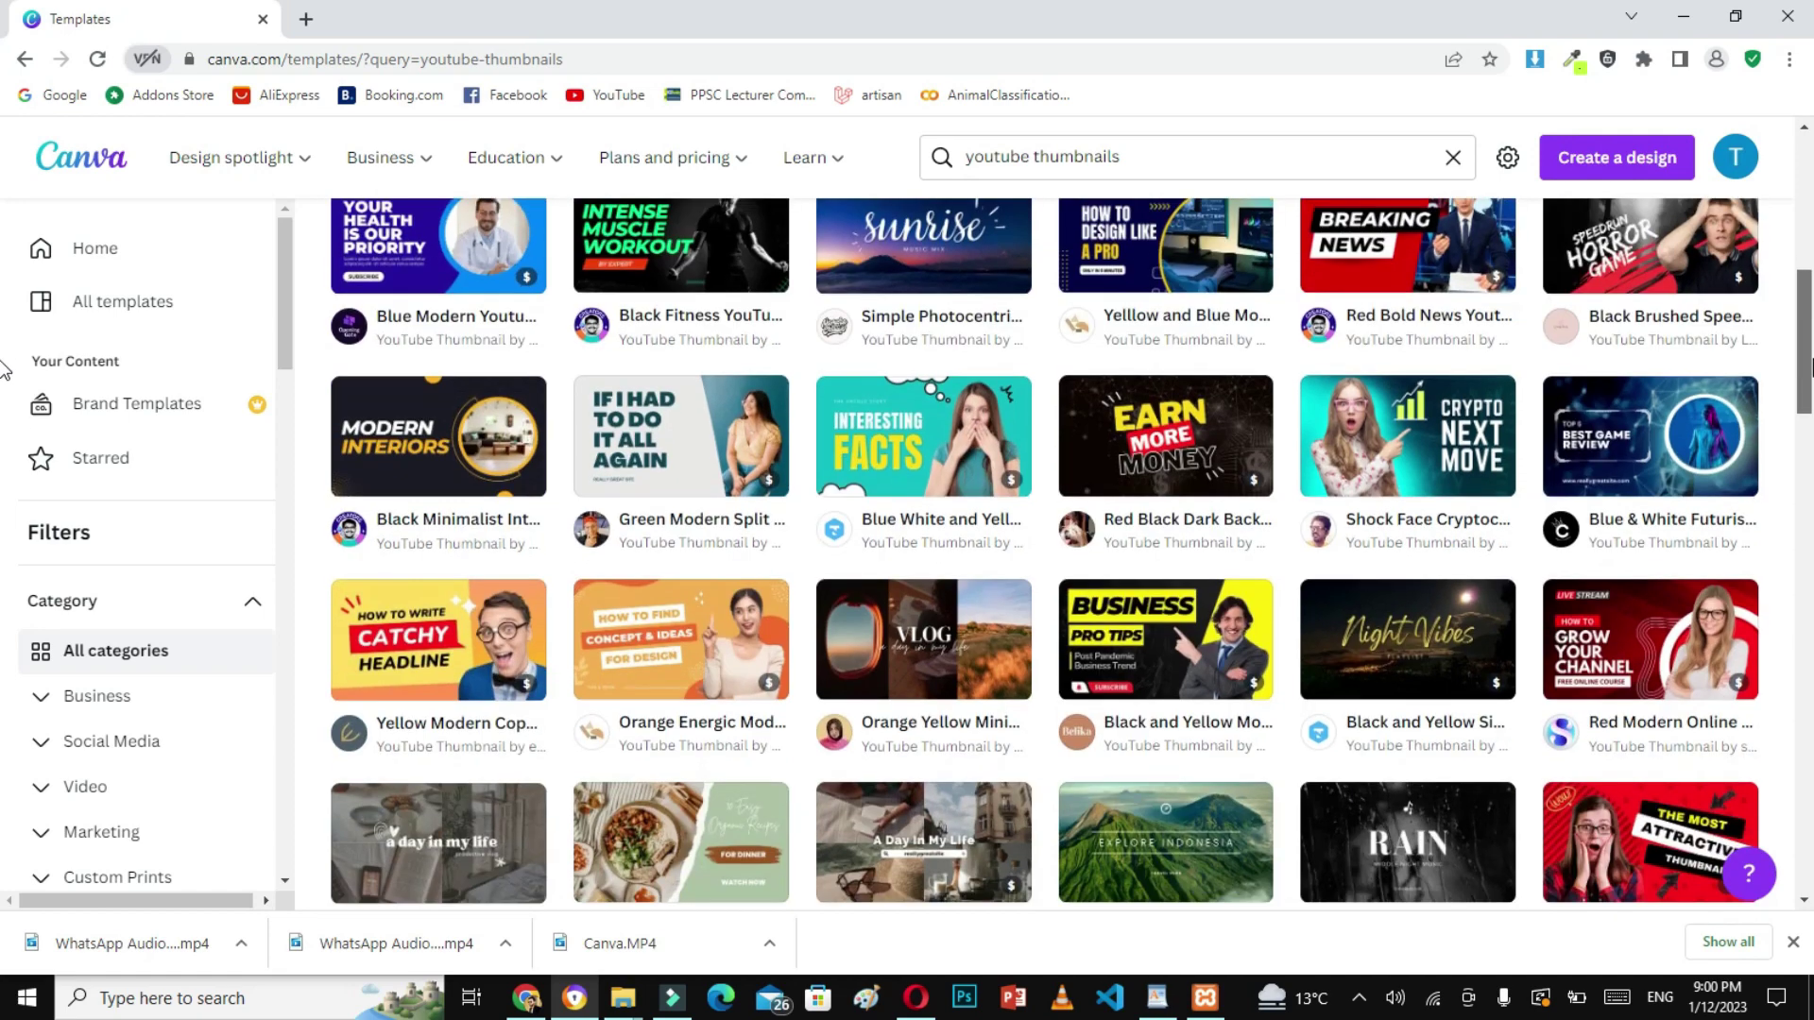
scroll(5, 372, "down", 2)
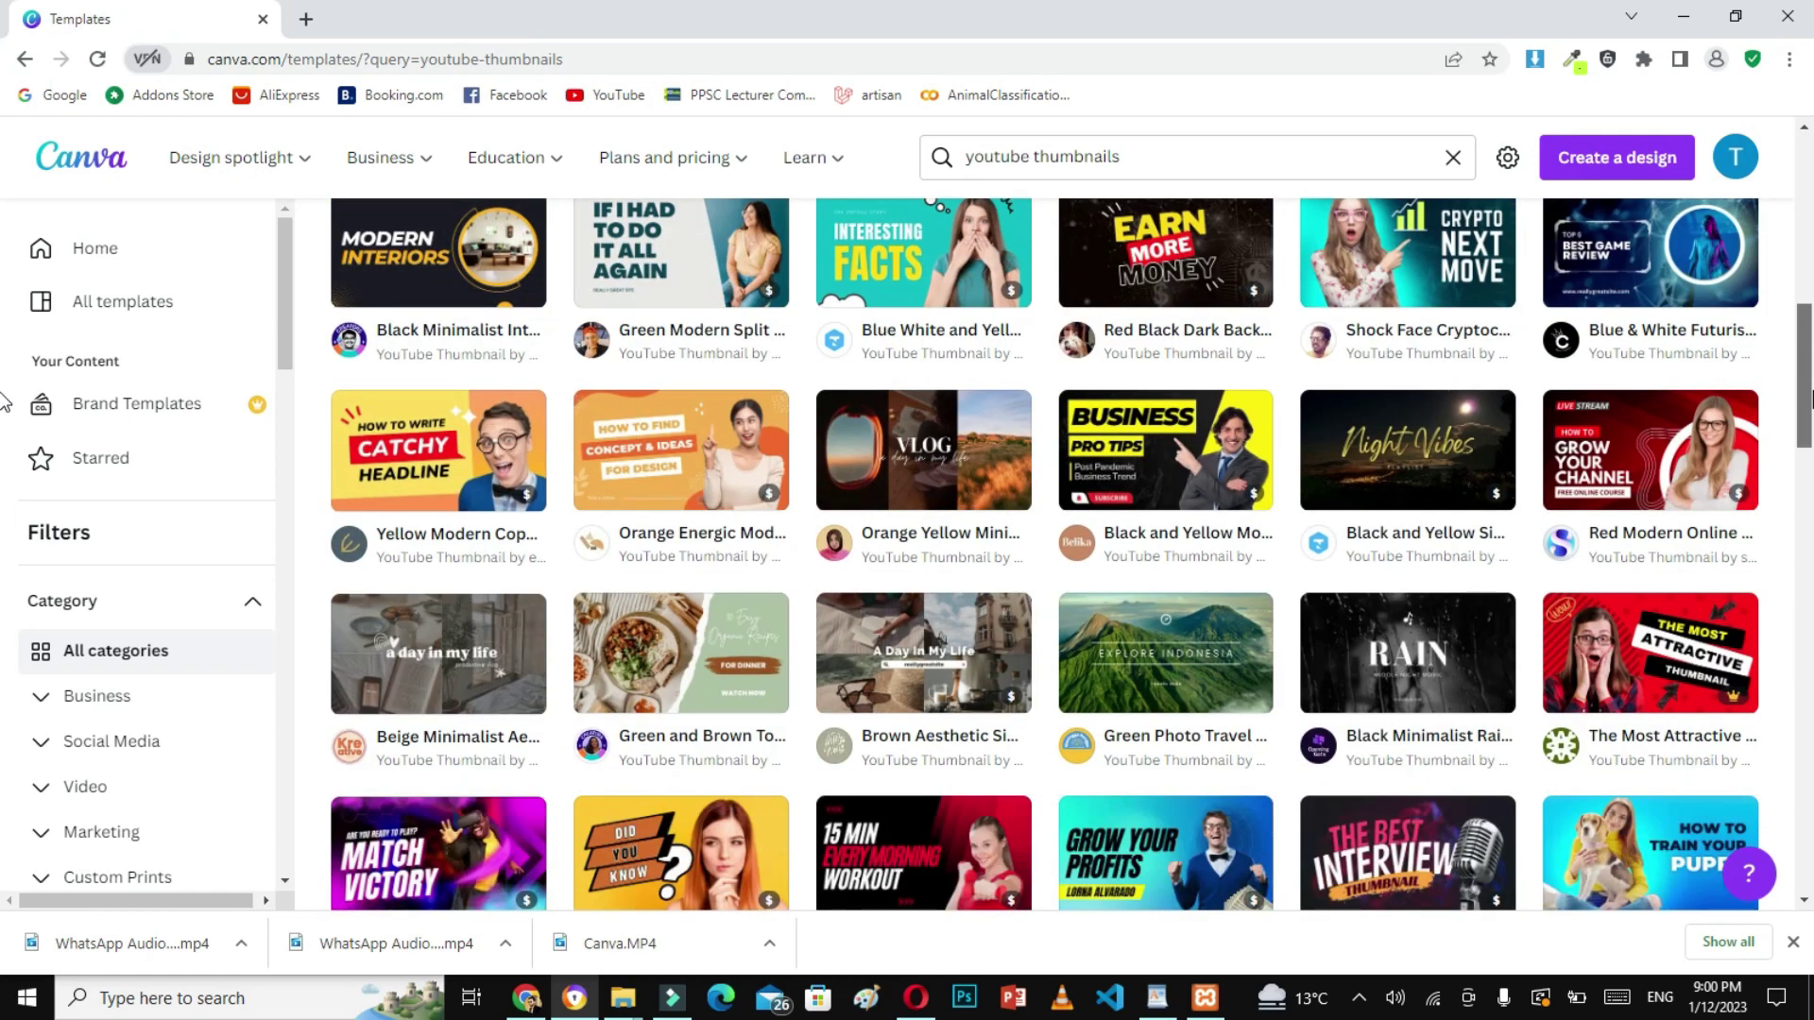
scroll(5, 403, "down", 4)
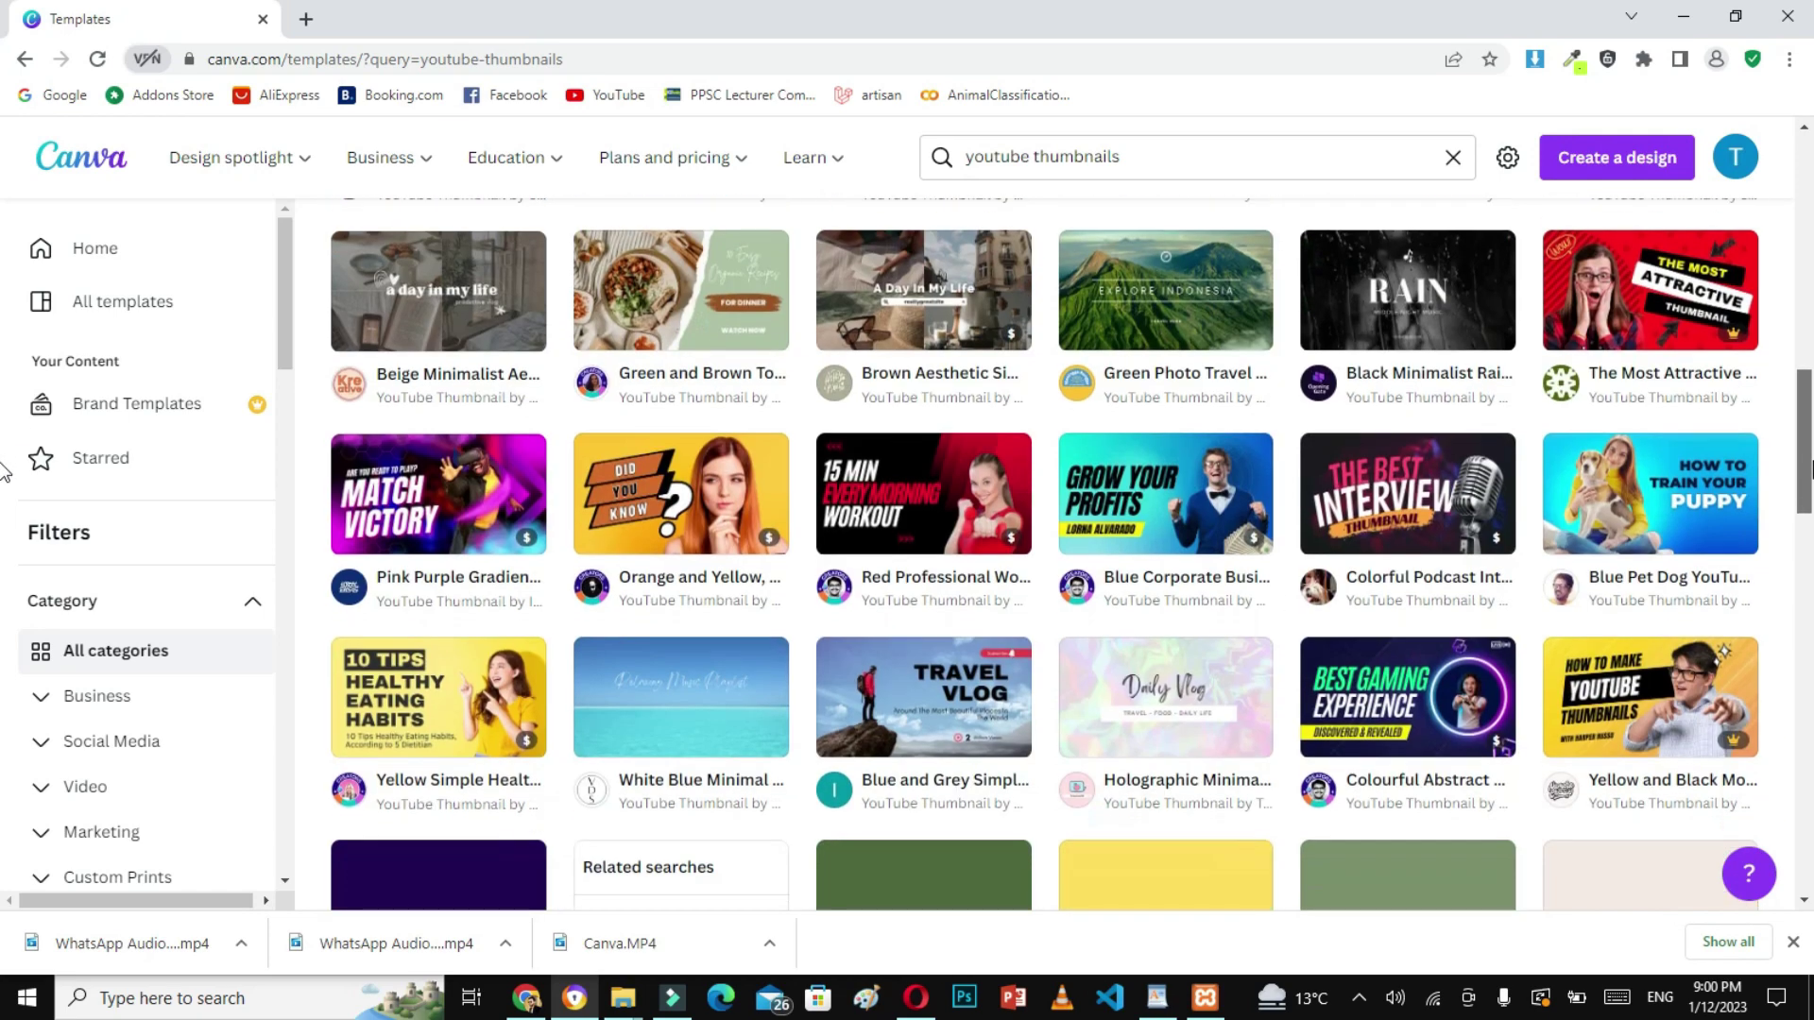
scroll(5, 470, "down", 4)
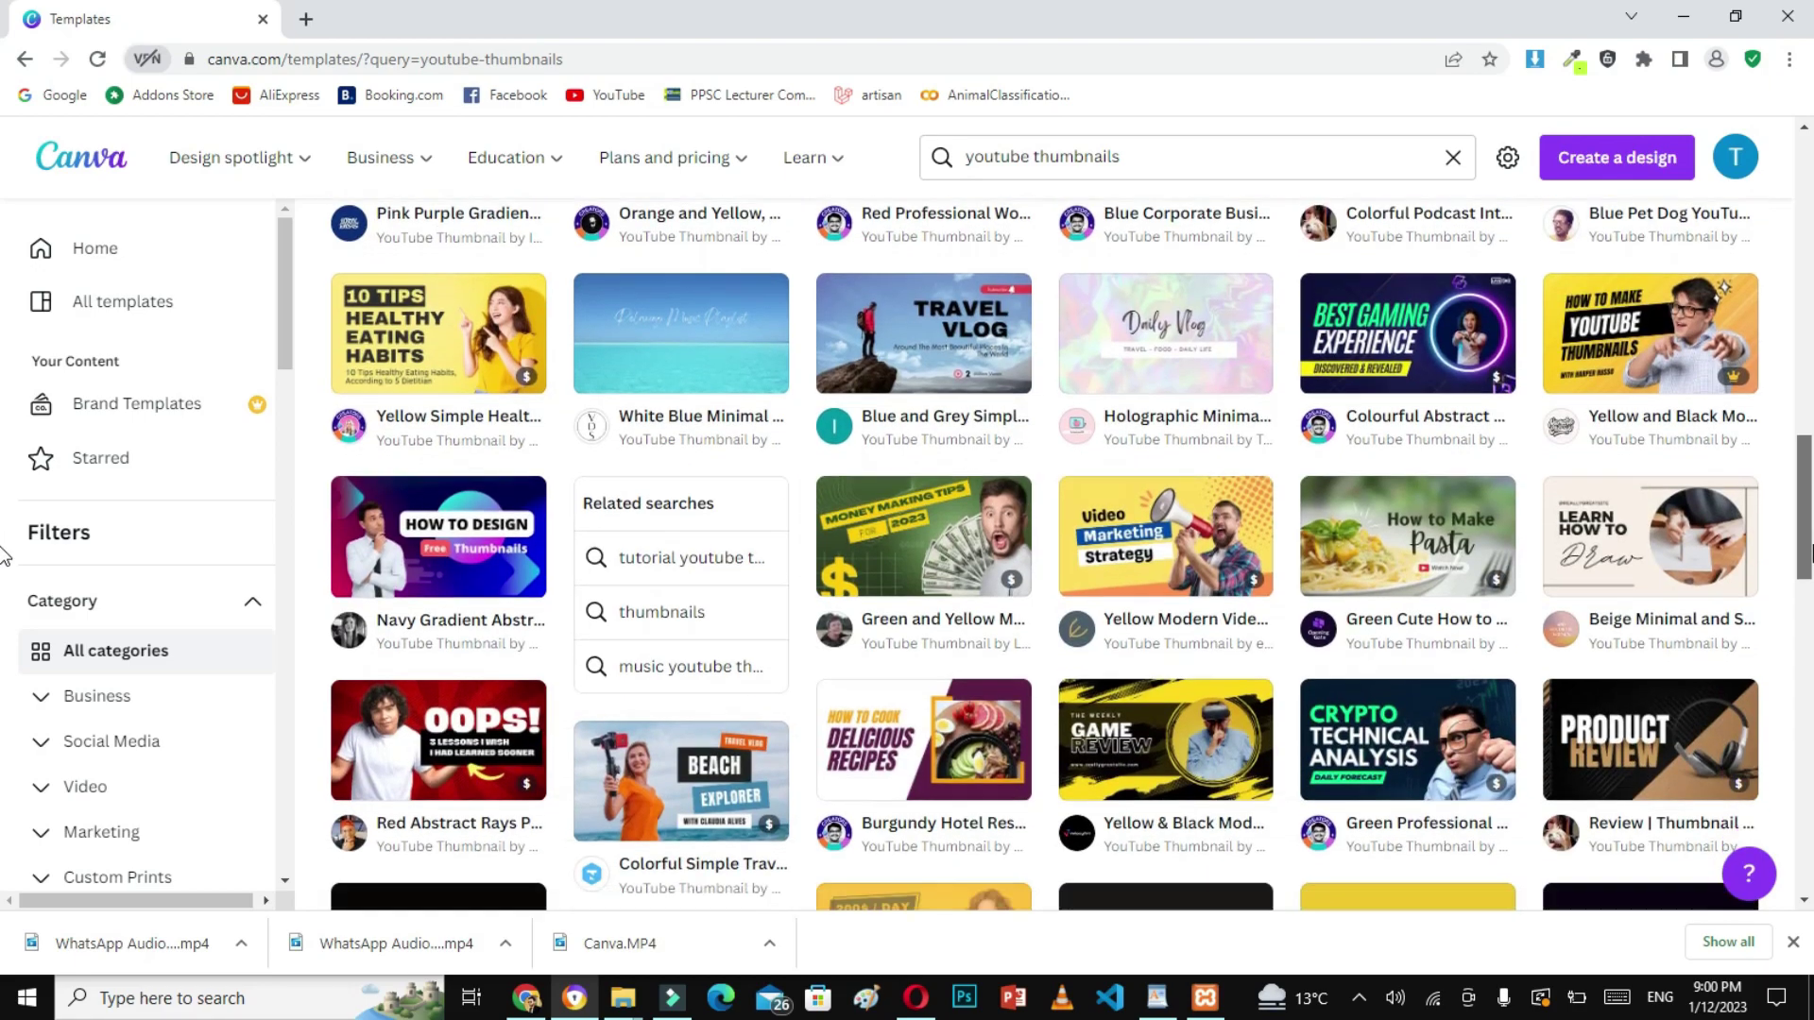
scroll(5, 558, "down", 8)
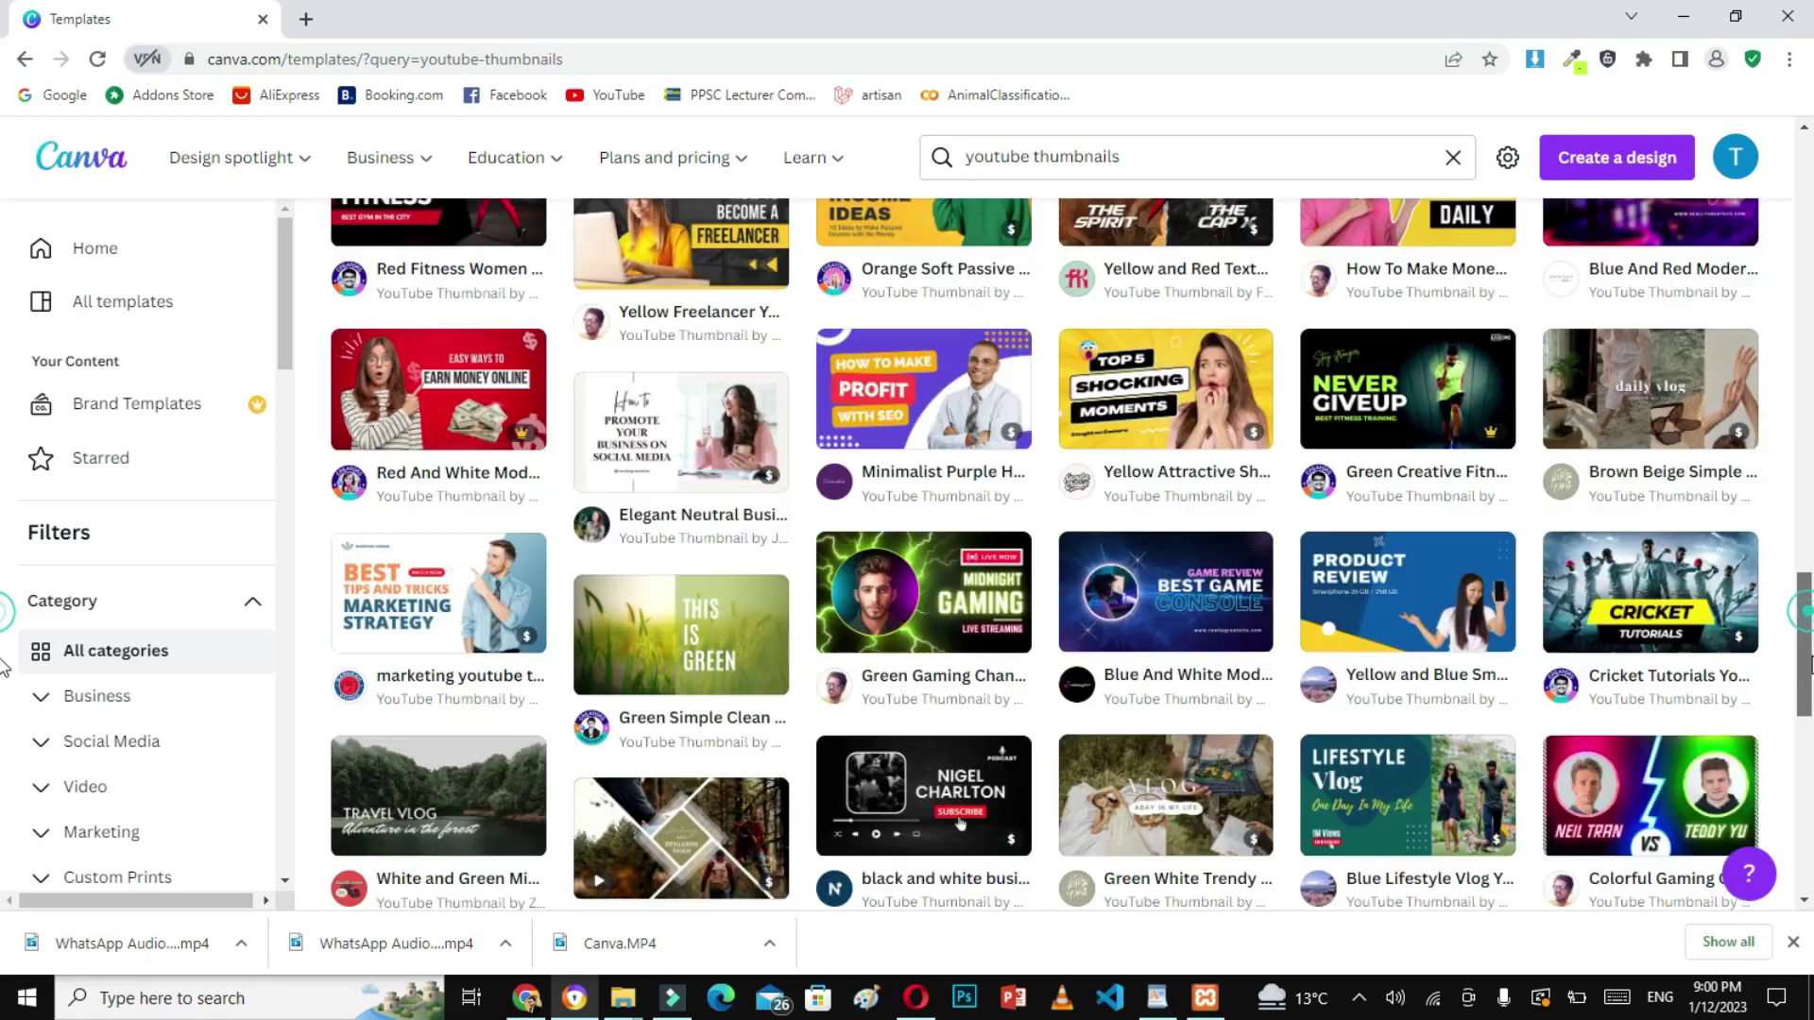
scroll(3, 667, "down", 5)
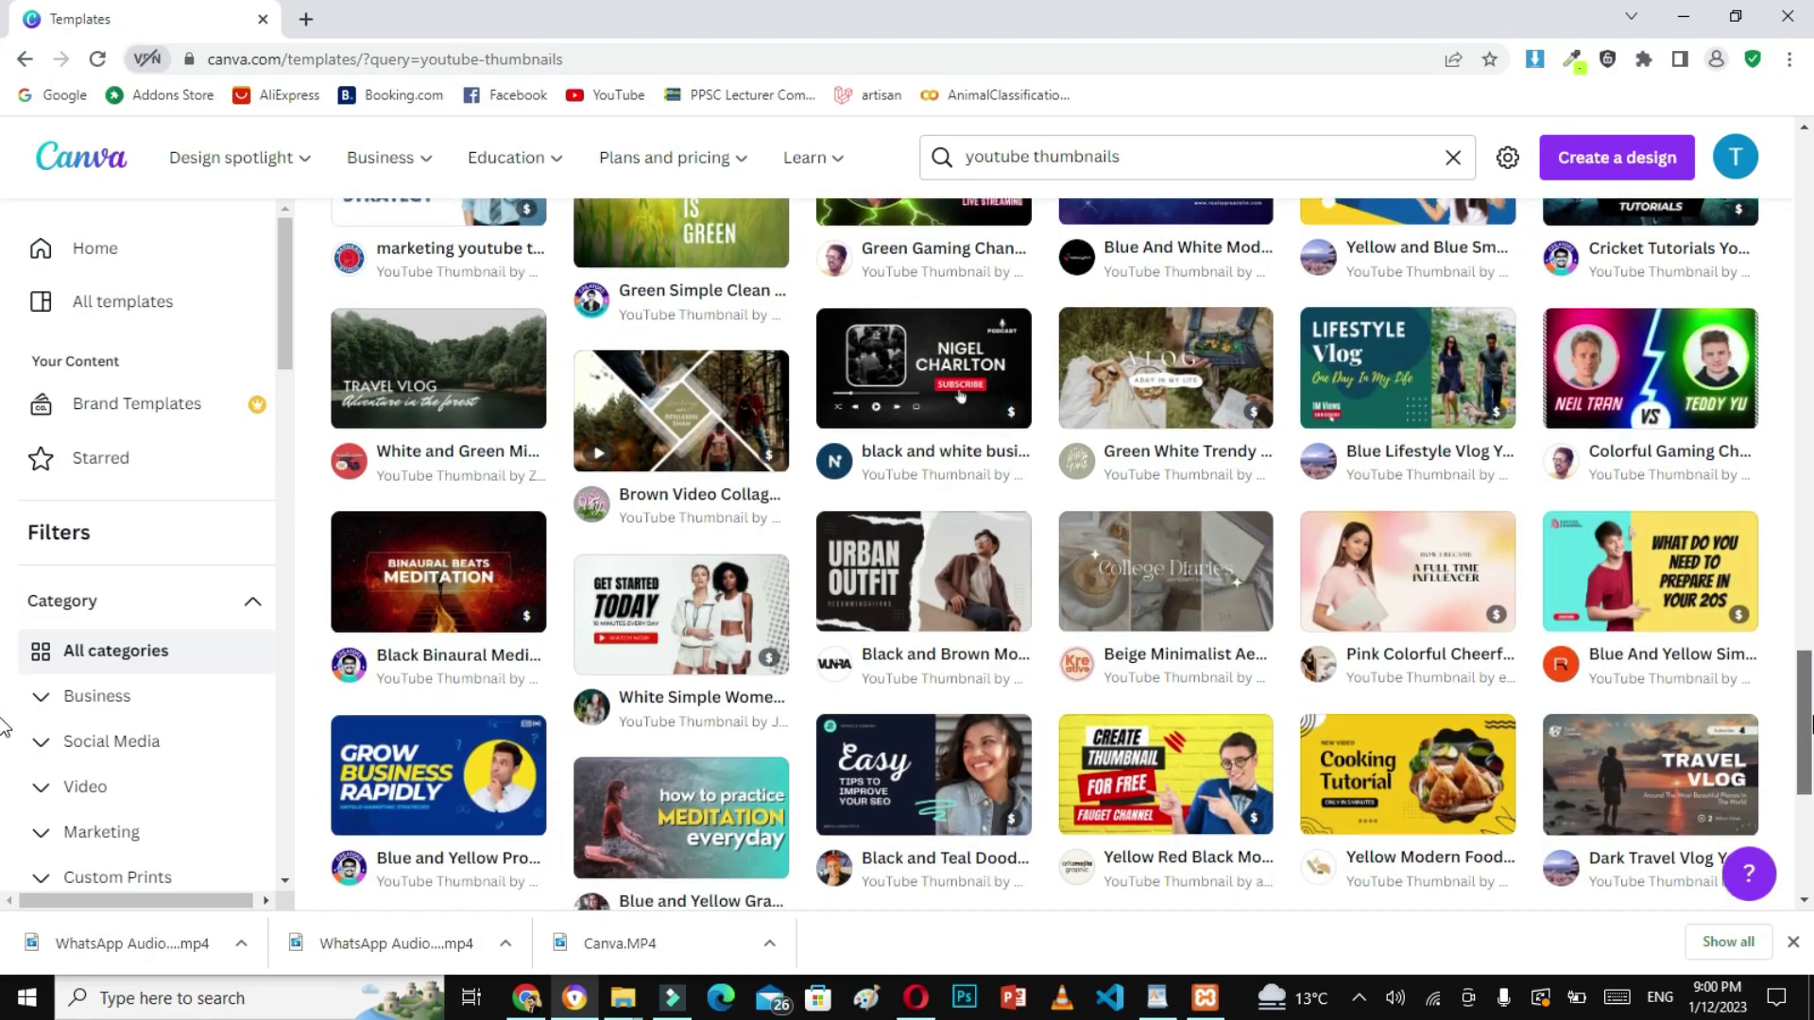
scroll(5, 728, "down", 1)
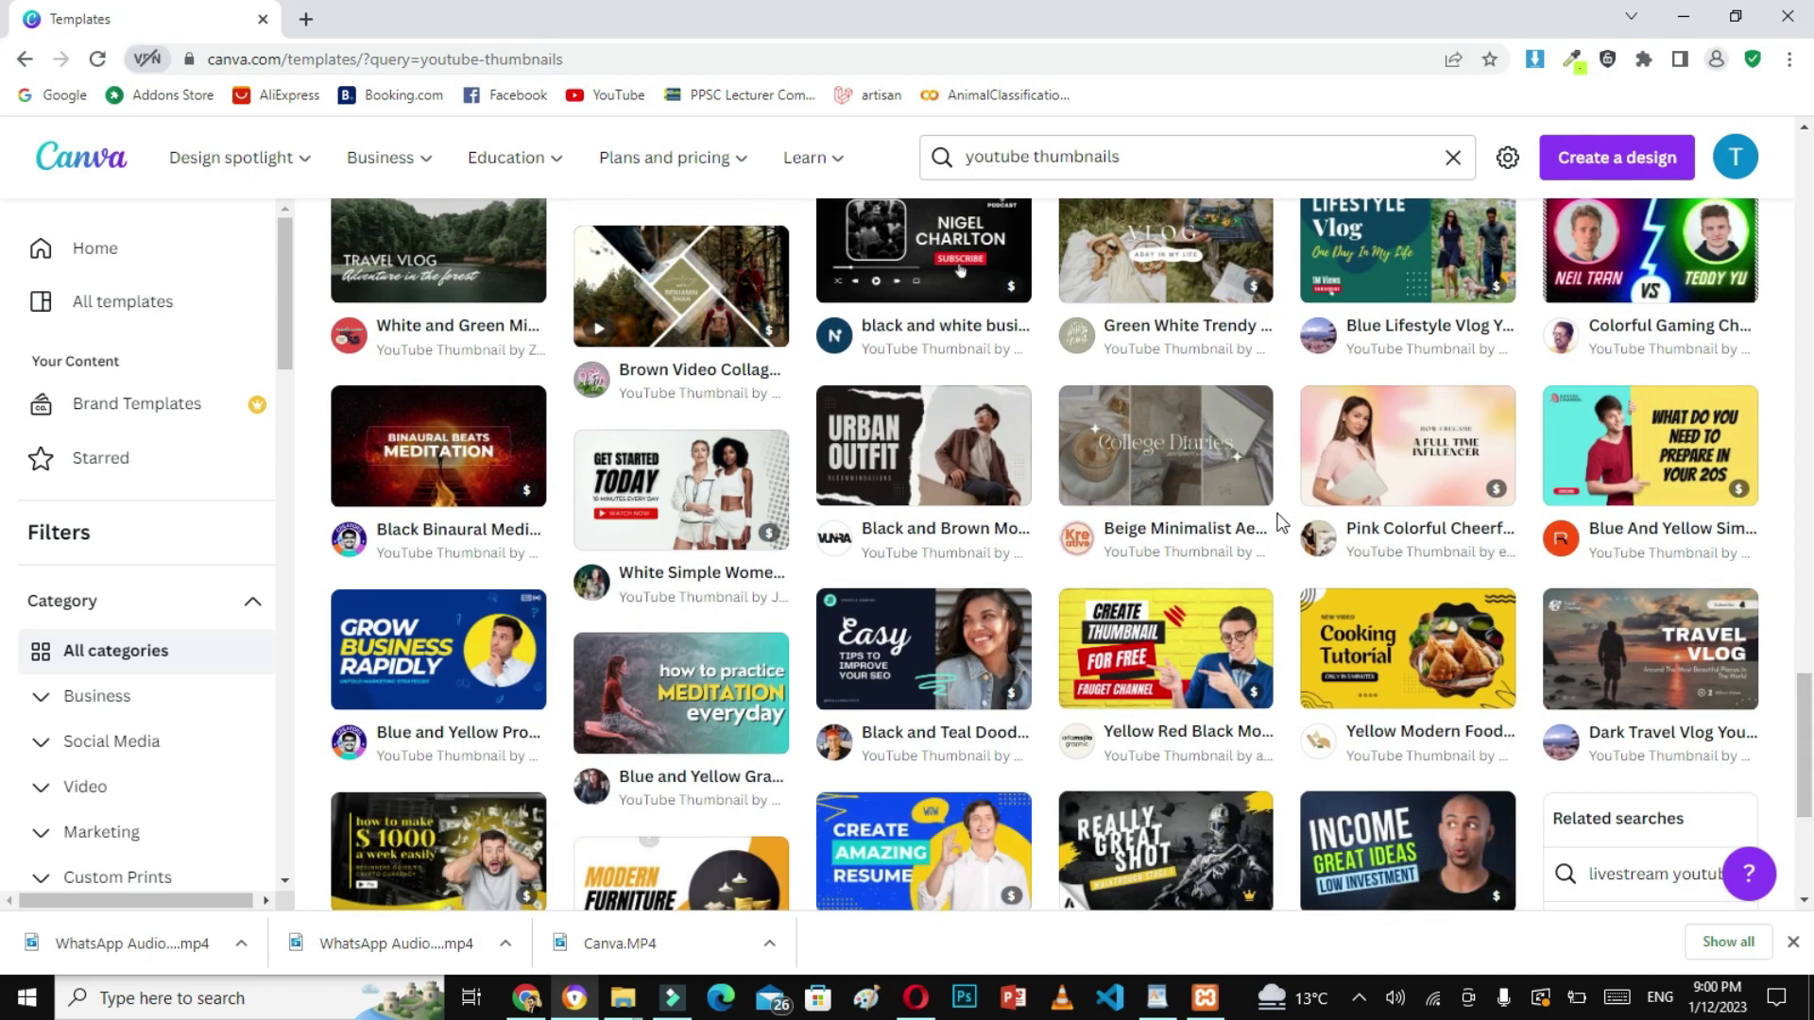
Open the Blue and Yellow Professional Business YouTube Thumbnail template for customizing
mouse_move(754, 458)
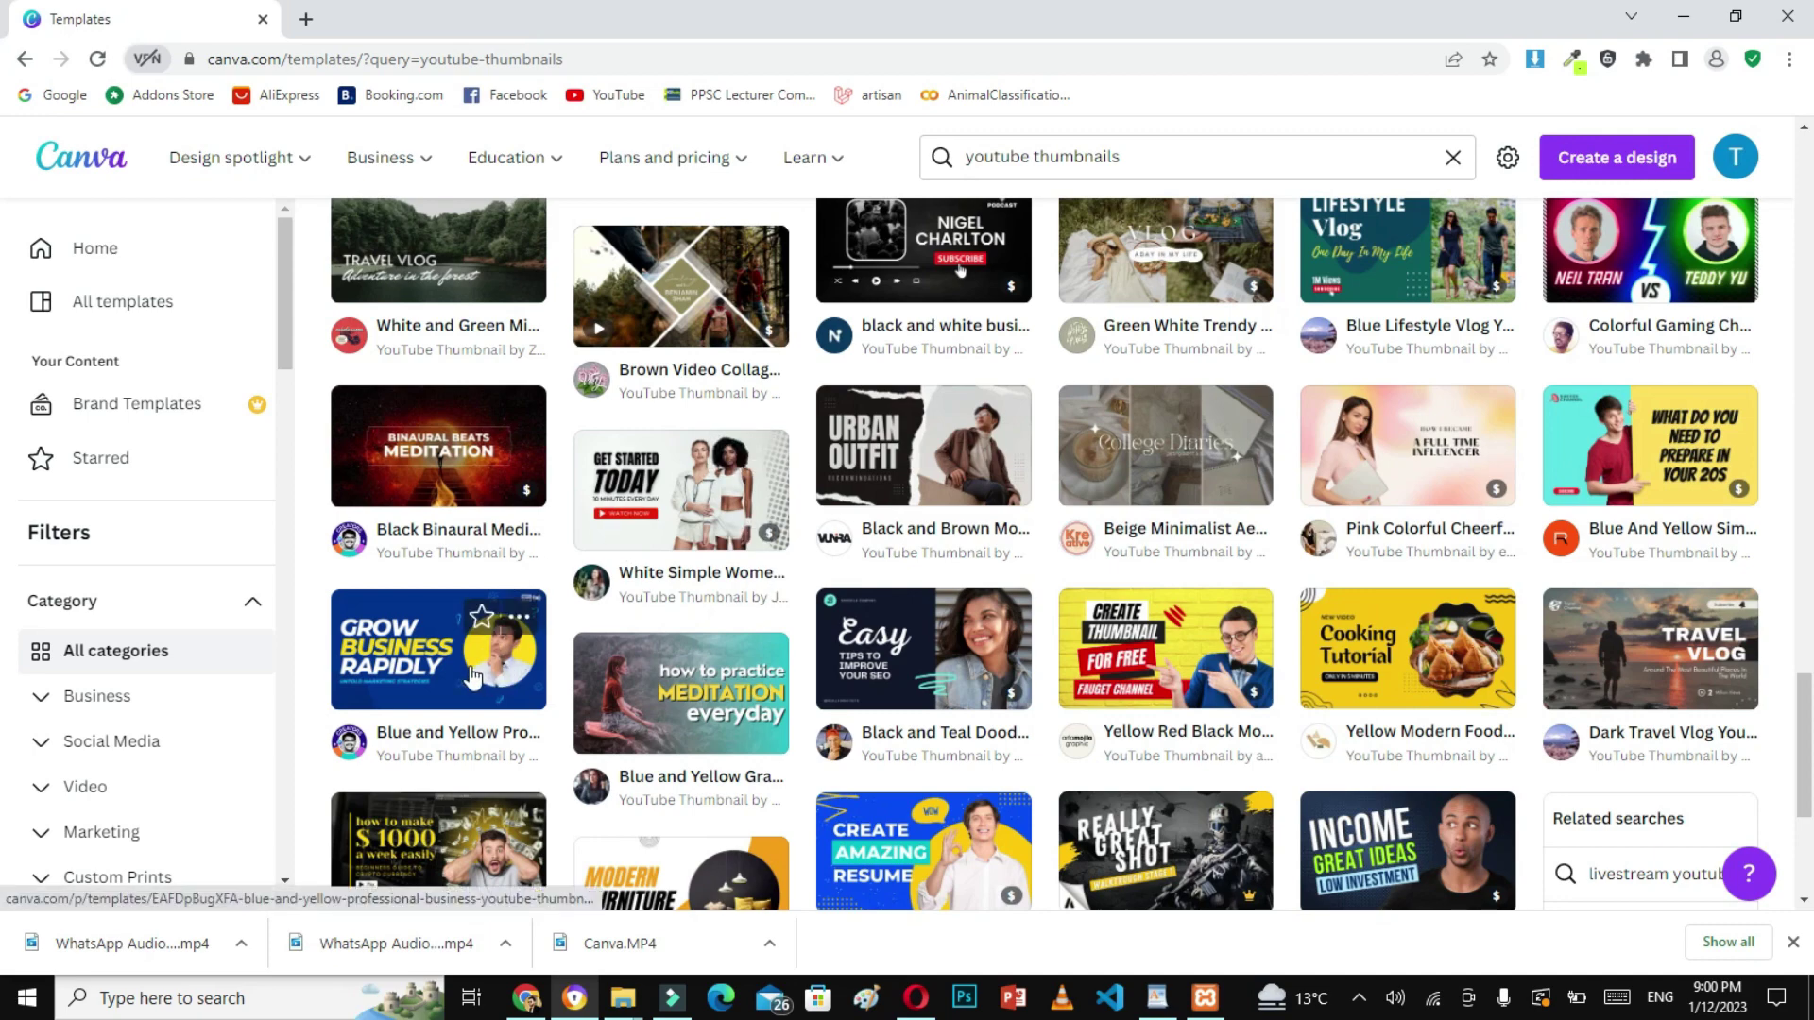
left_click(444, 664)
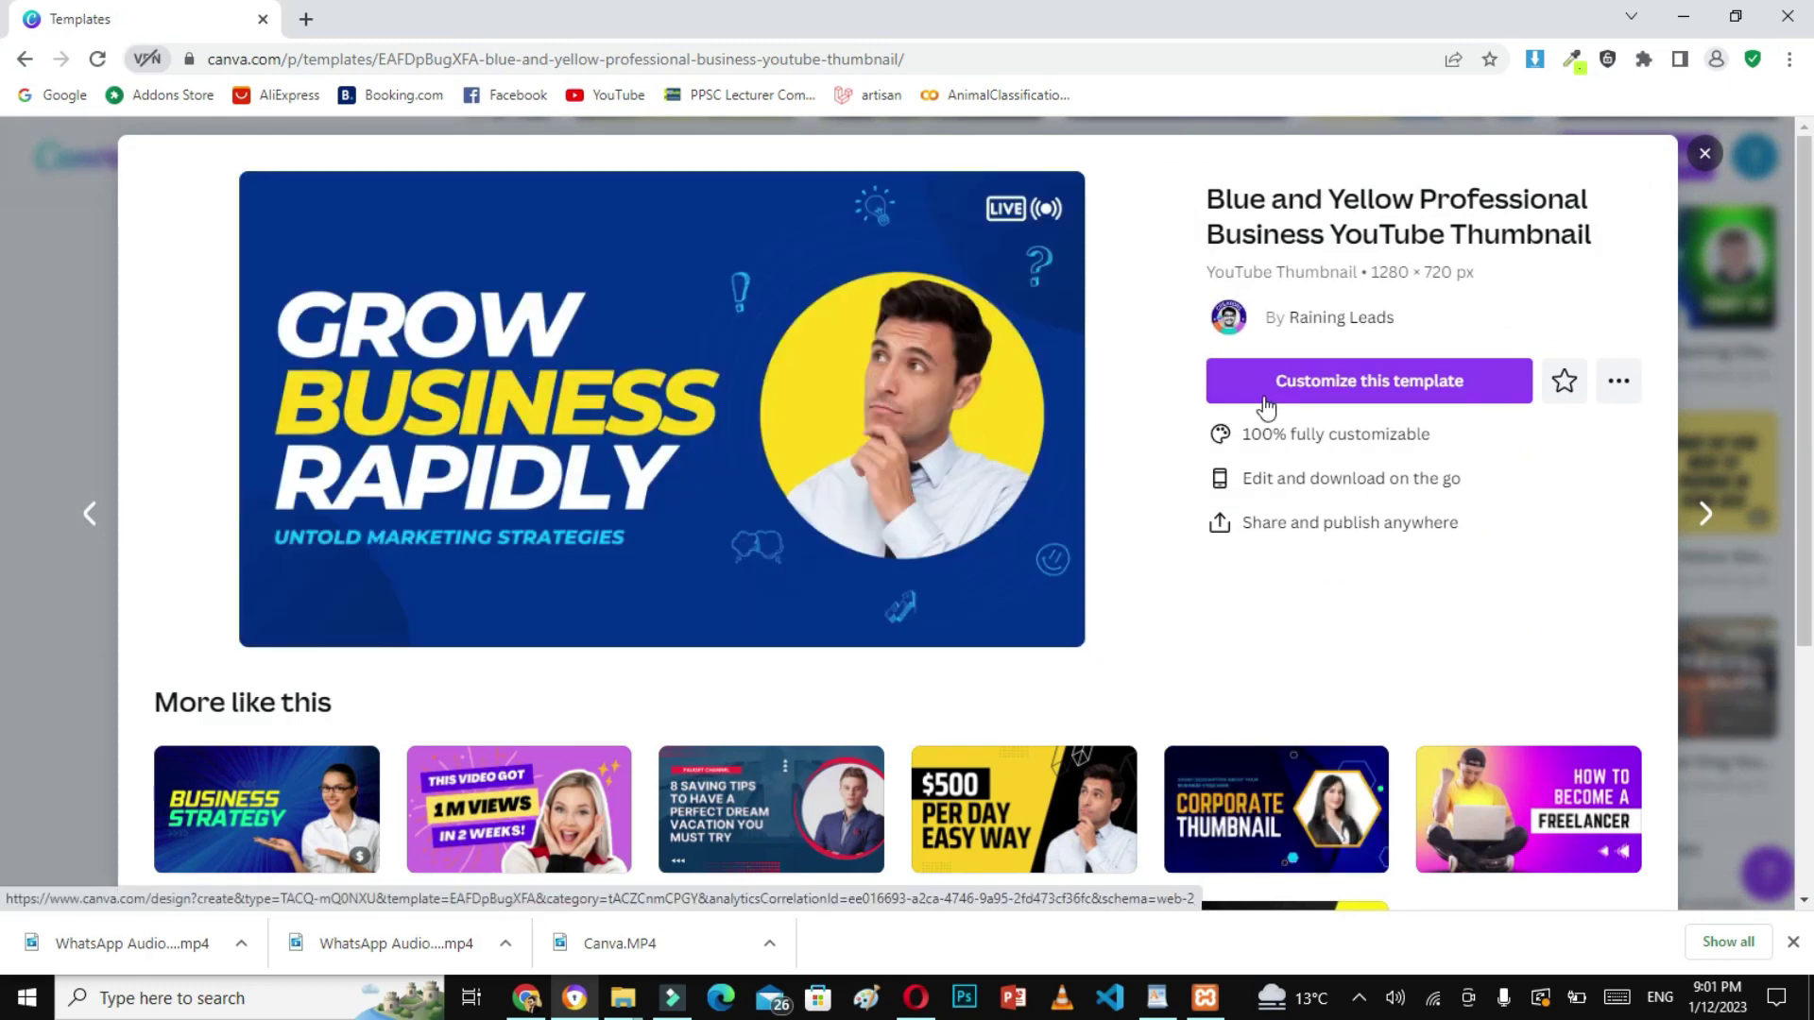
left_click(1330, 394)
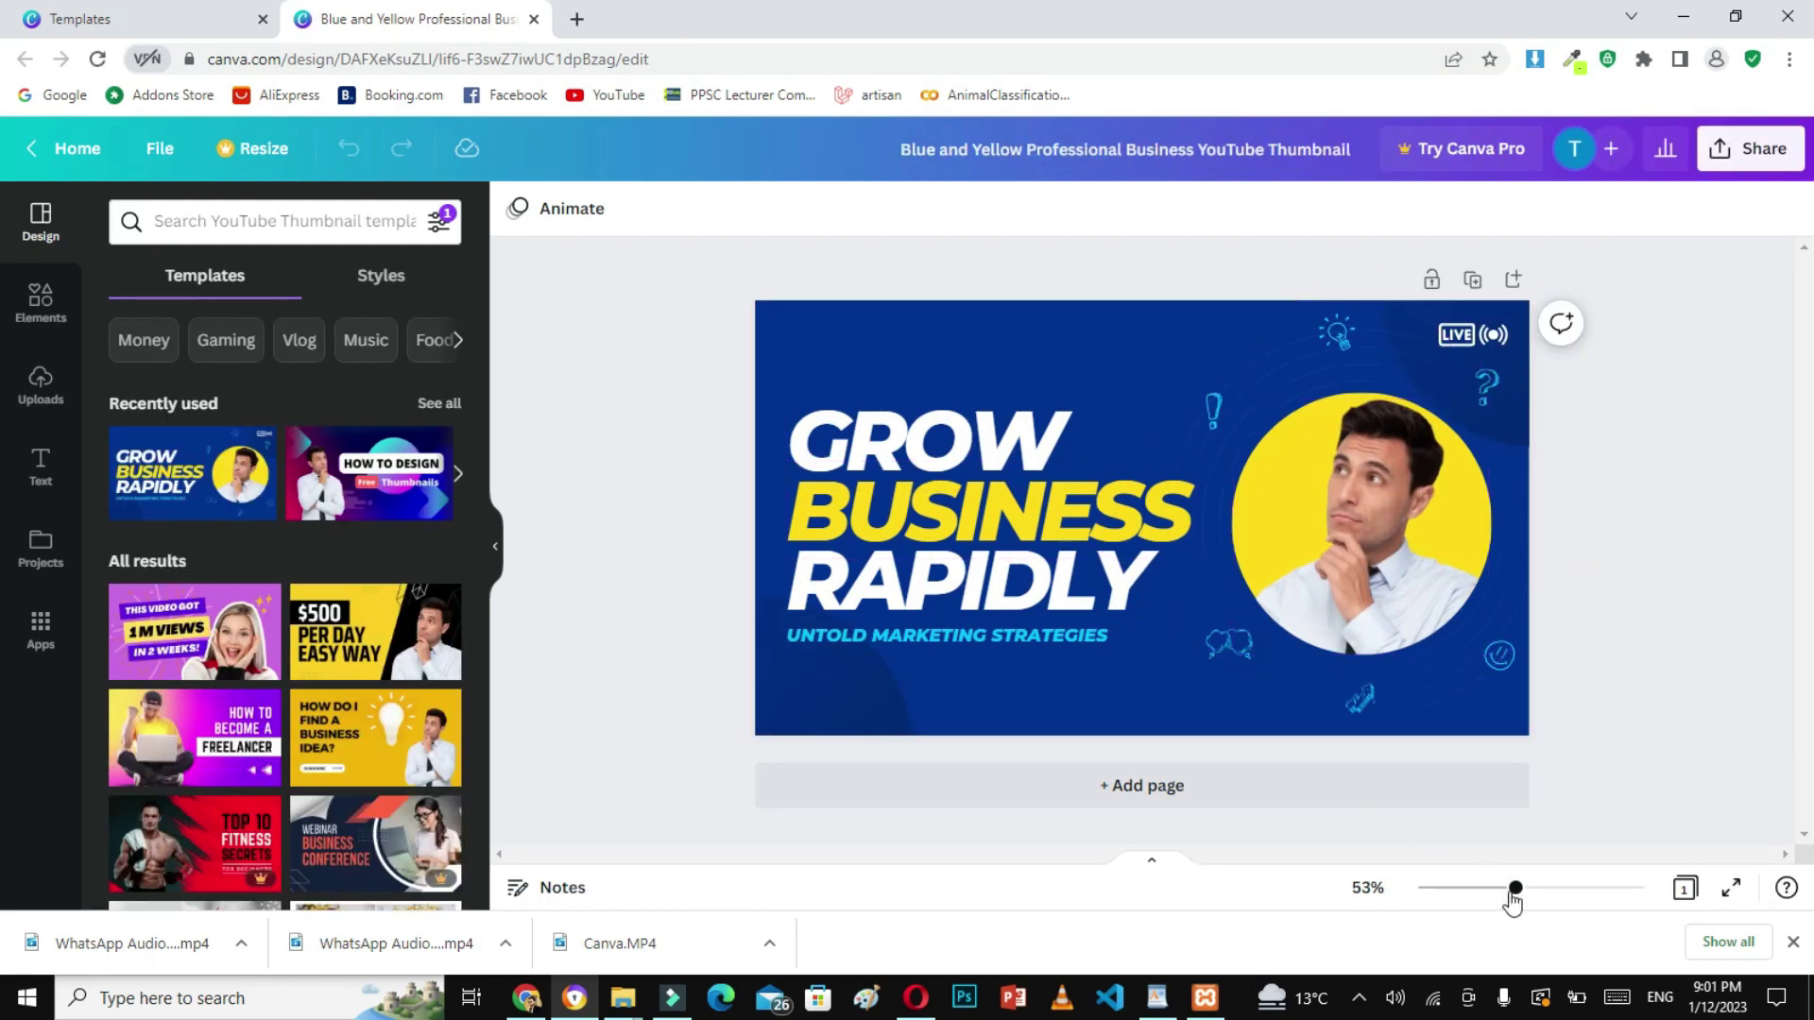
Replace the heading word GROW with NEWTON, nudge it slightly upward and widen its text box so the word fits on one line
left_click_drag(1514, 888, 1528, 889)
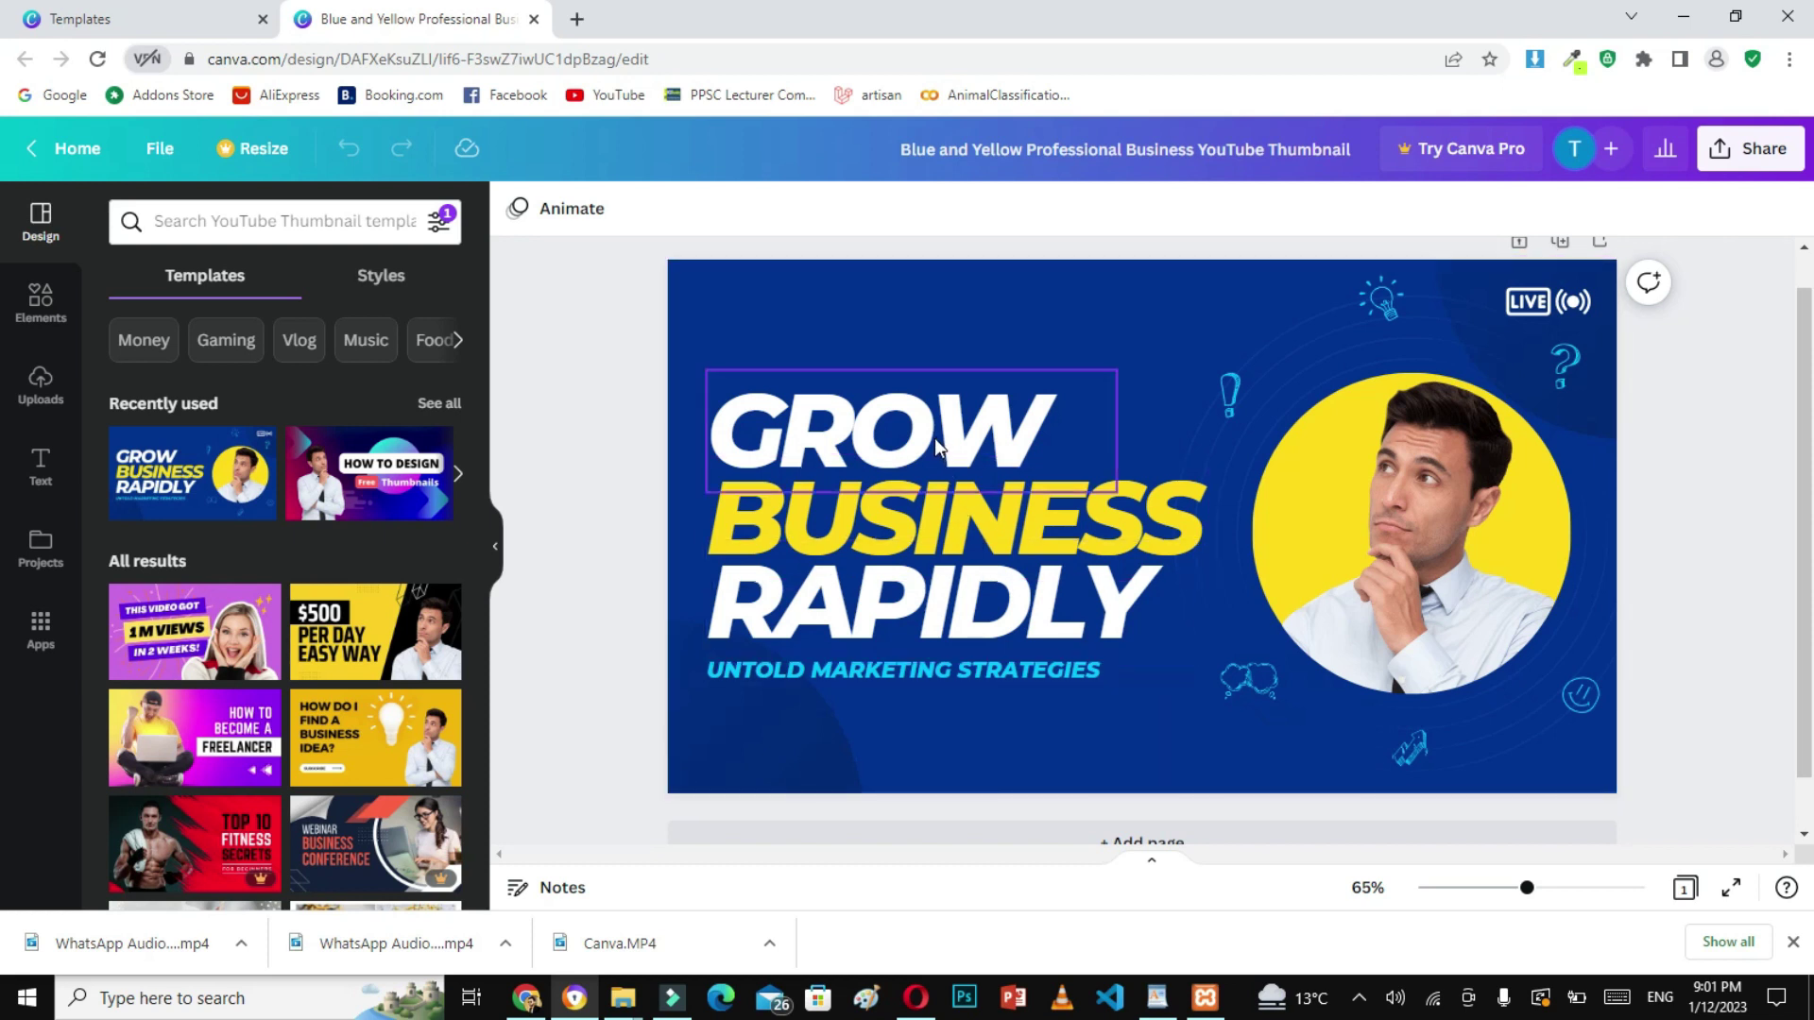
left_click(928, 488)
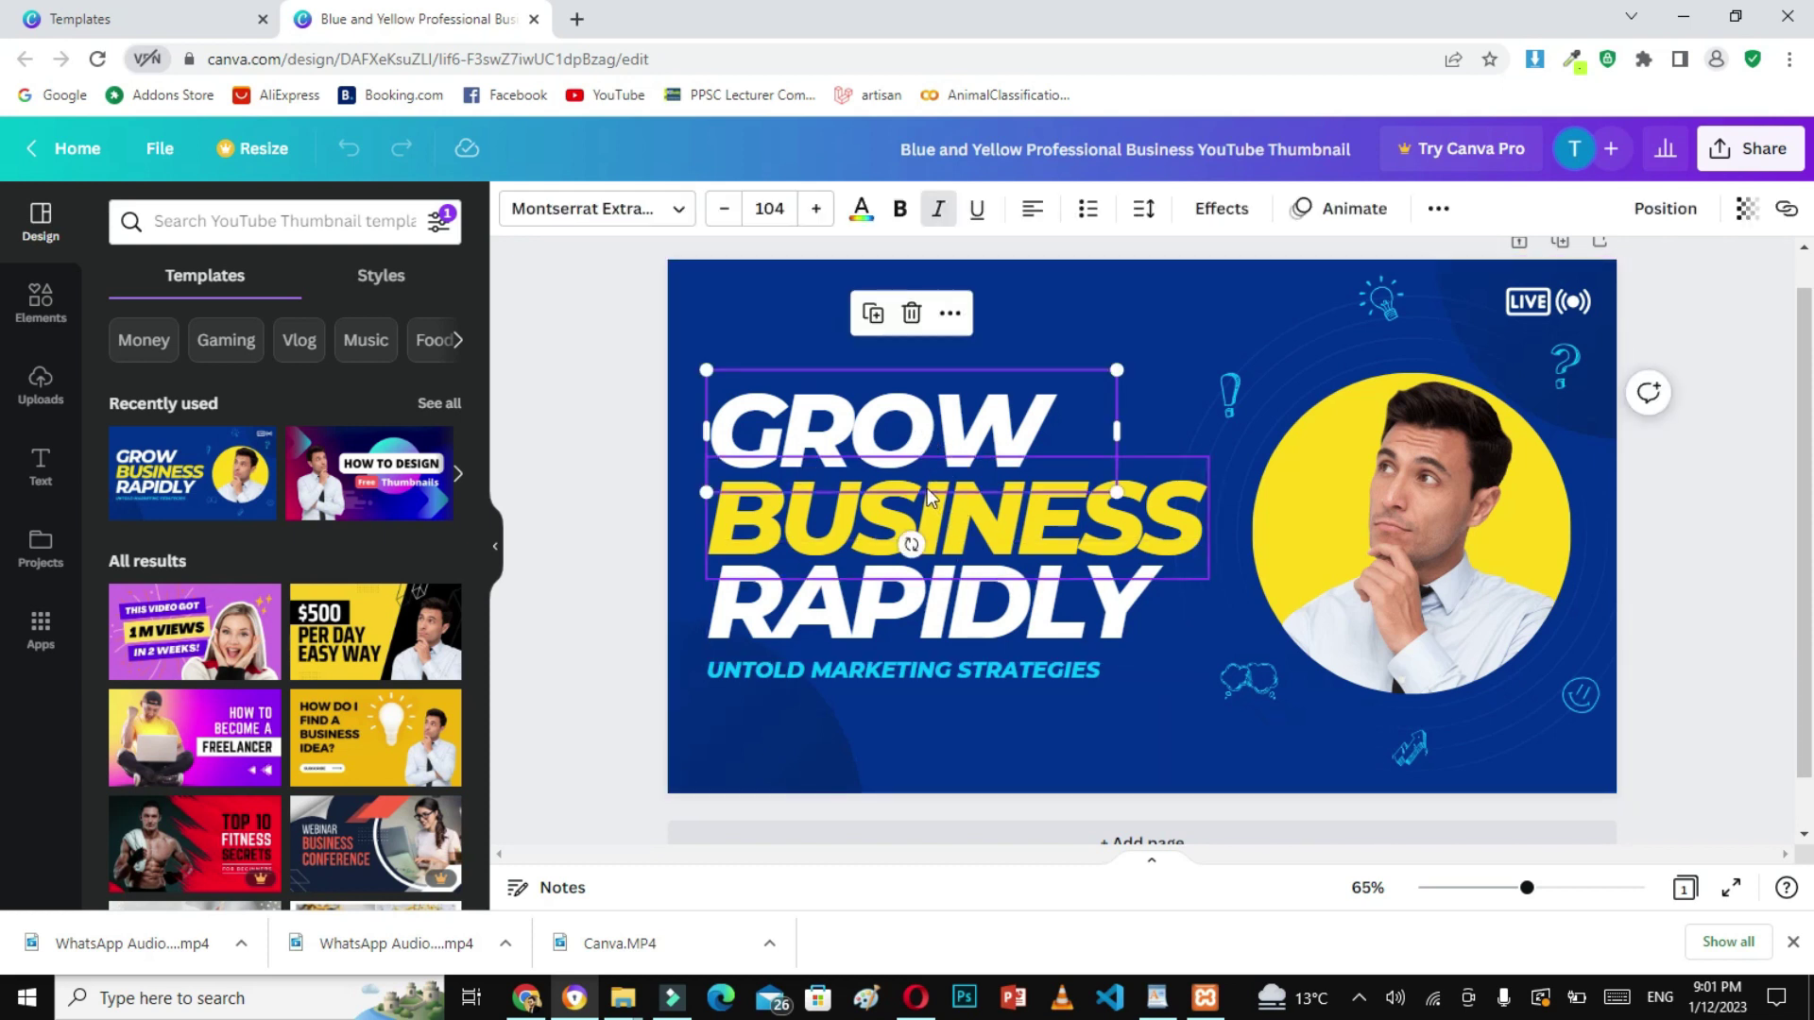
double_click(885, 421)
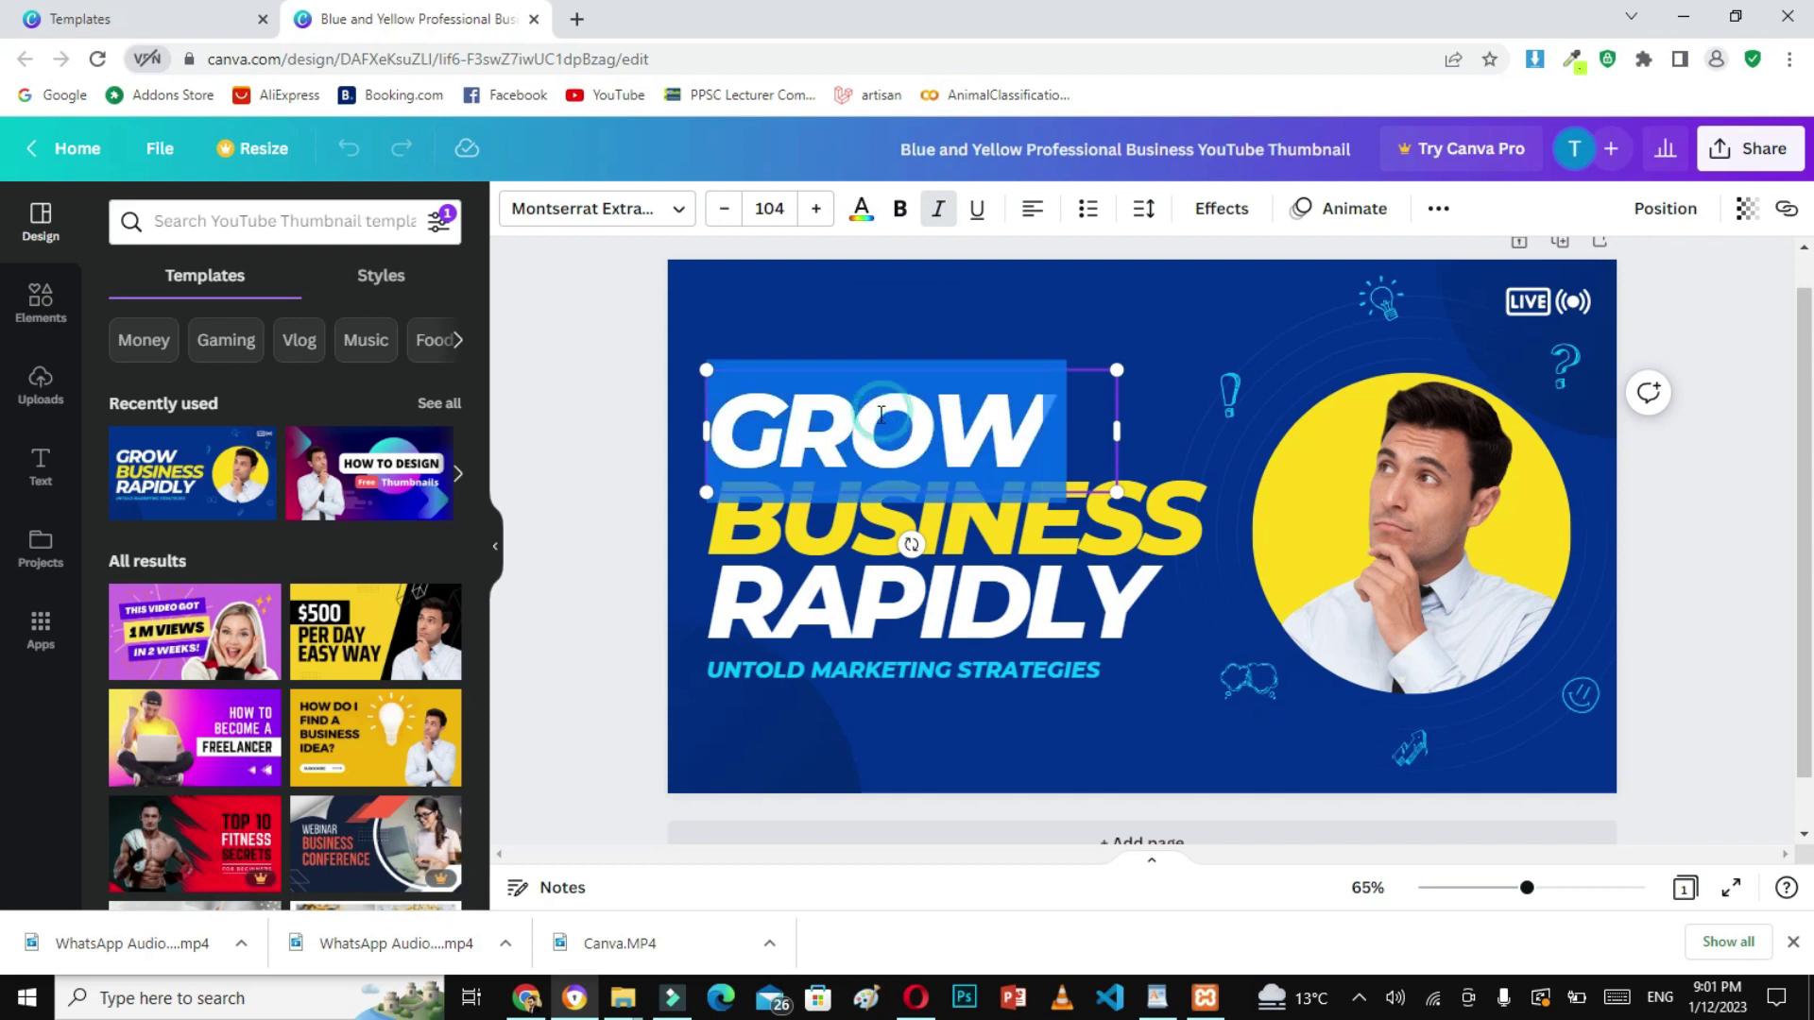
type("NEWTON")
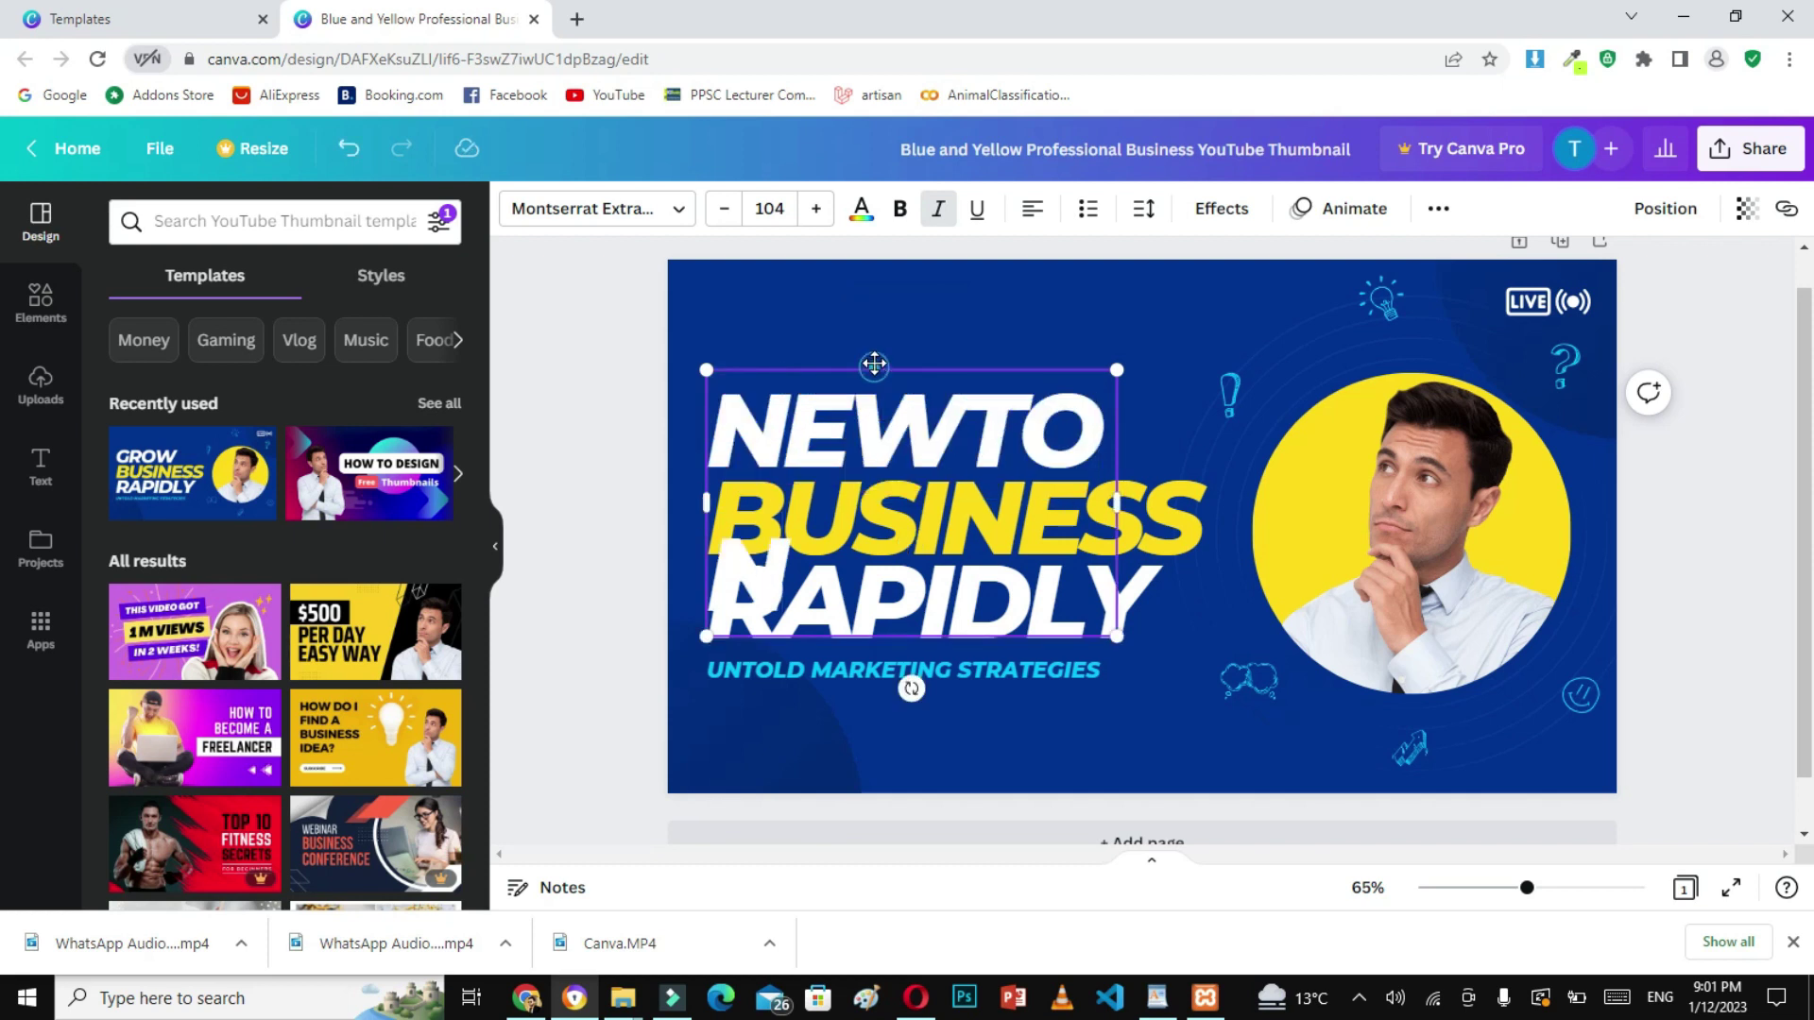
left_click_drag(874, 365, 881, 347)
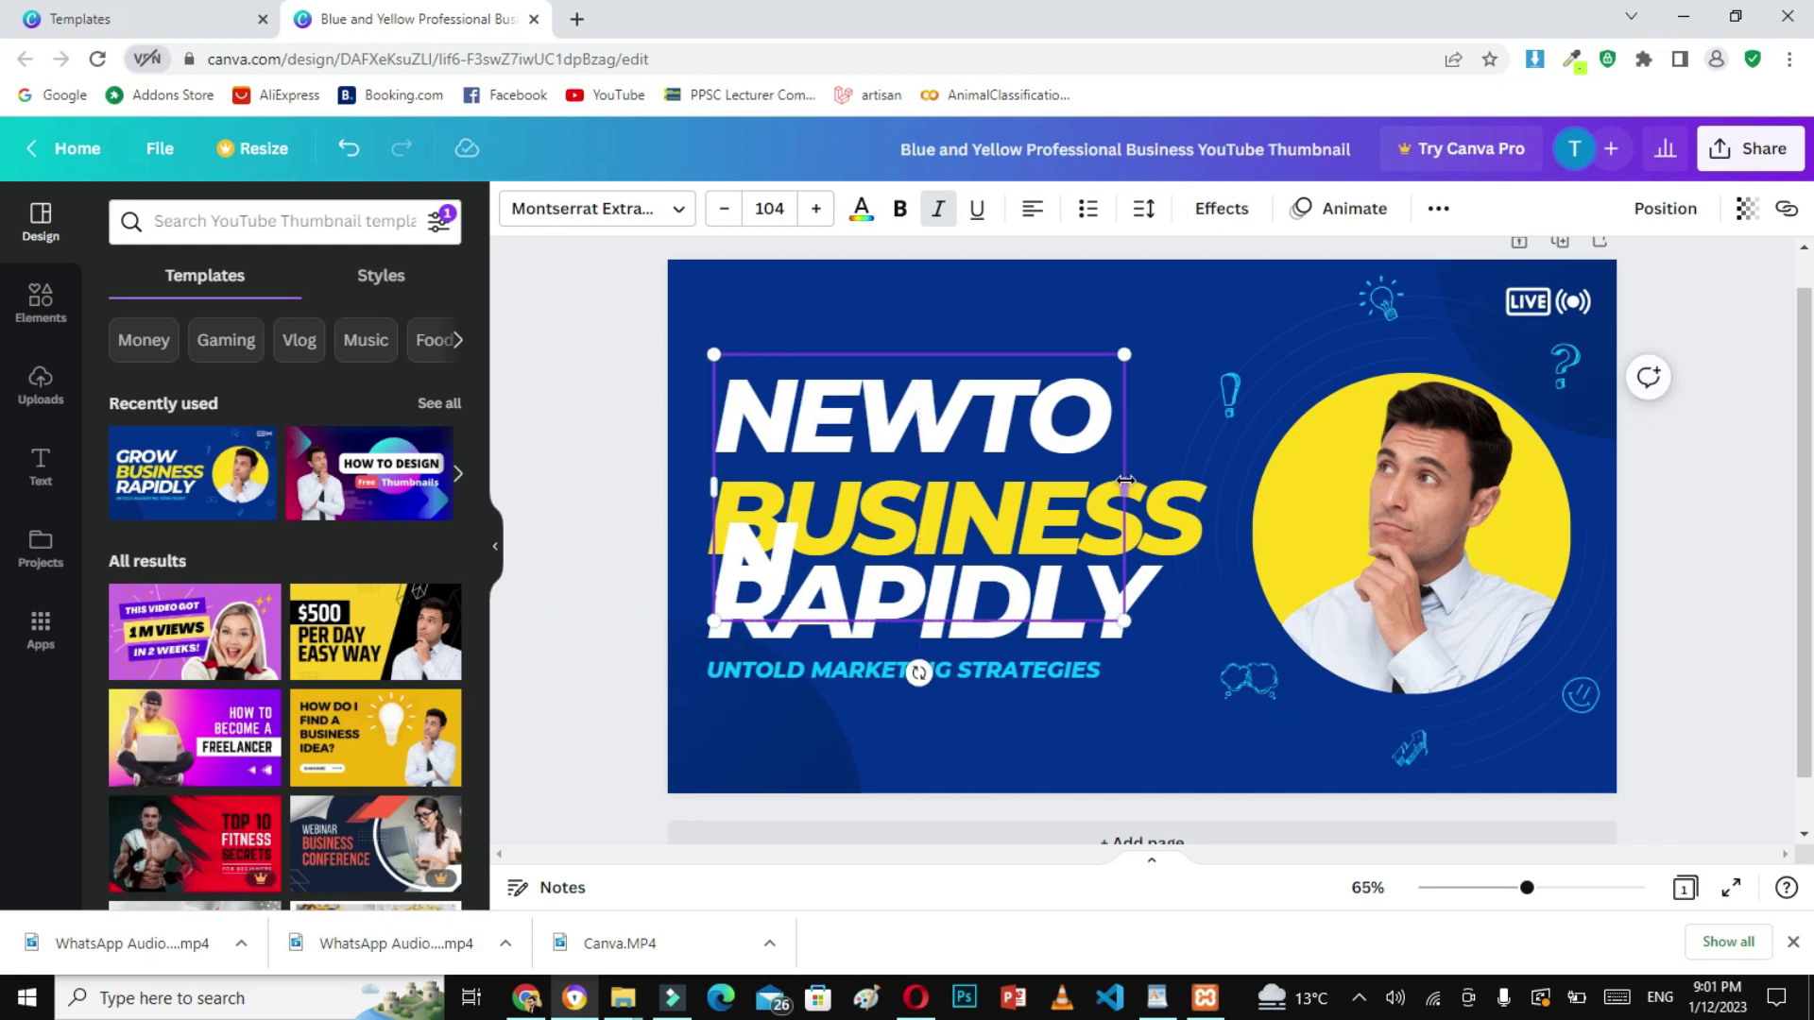
left_click_drag(1128, 480, 1195, 482)
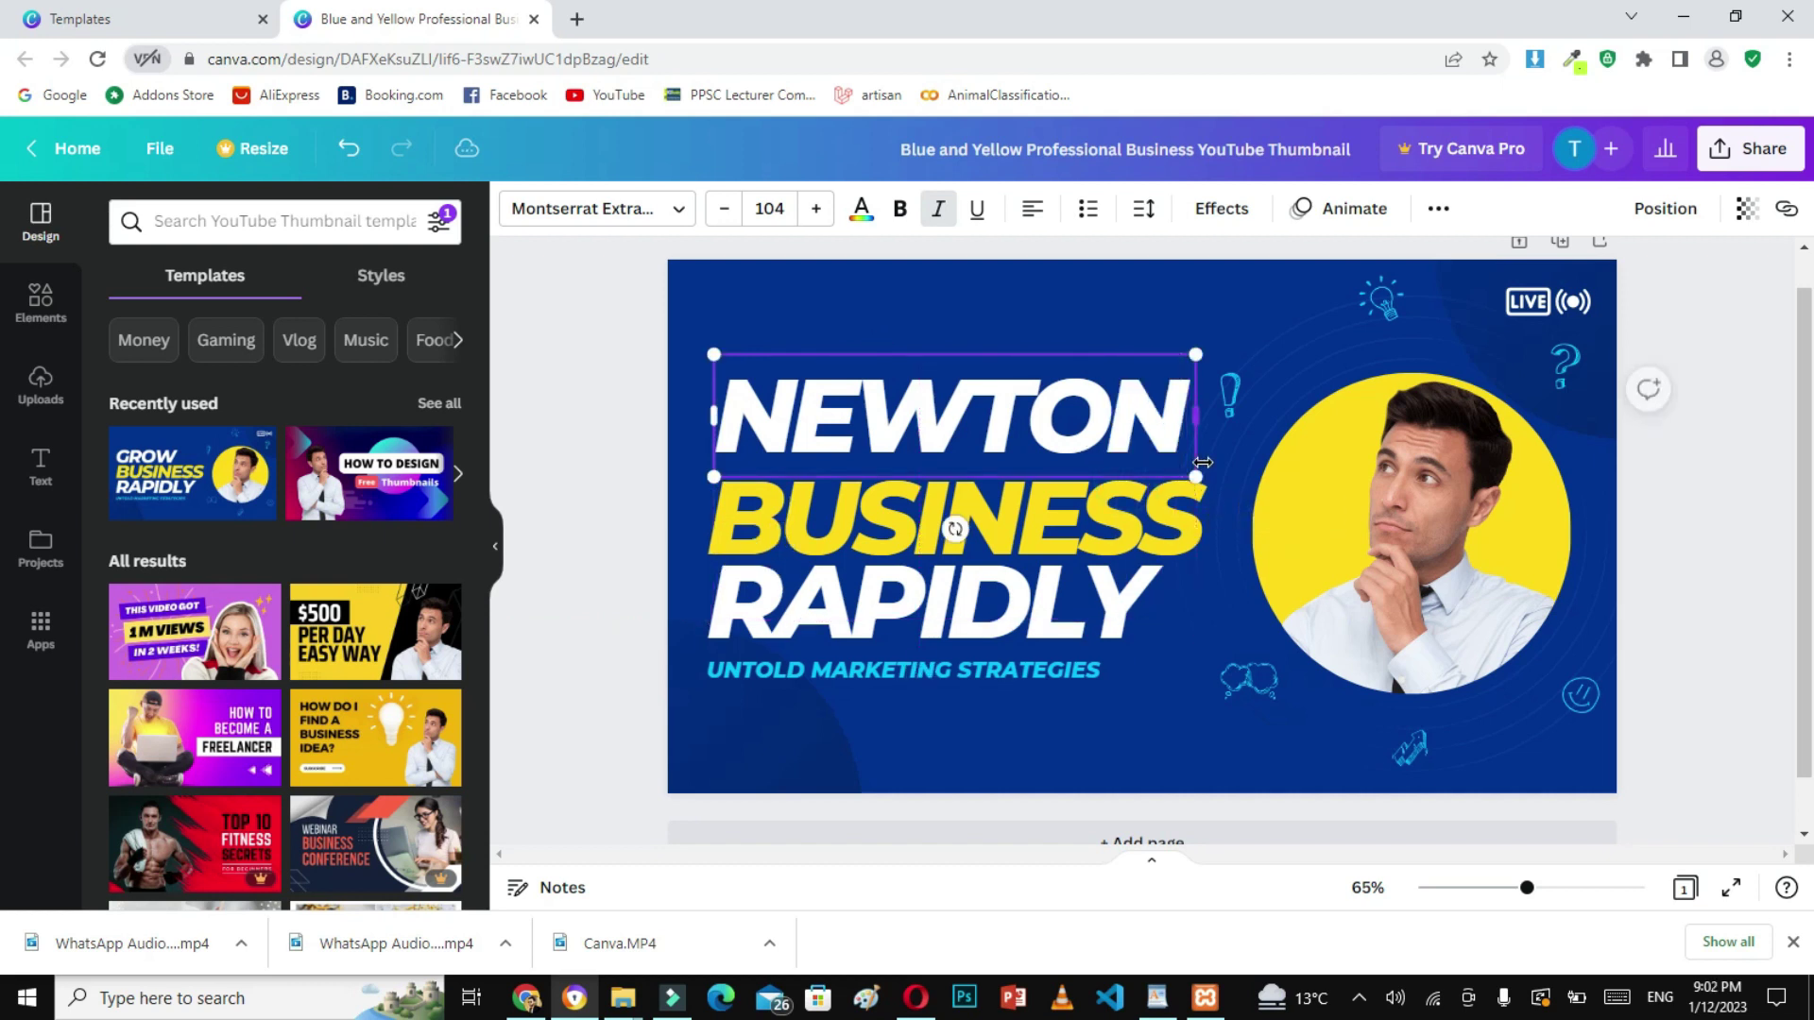
Replace the heading word BUSINESS with LAW OF and RAPIDLY with MOTION
double_click(1014, 513)
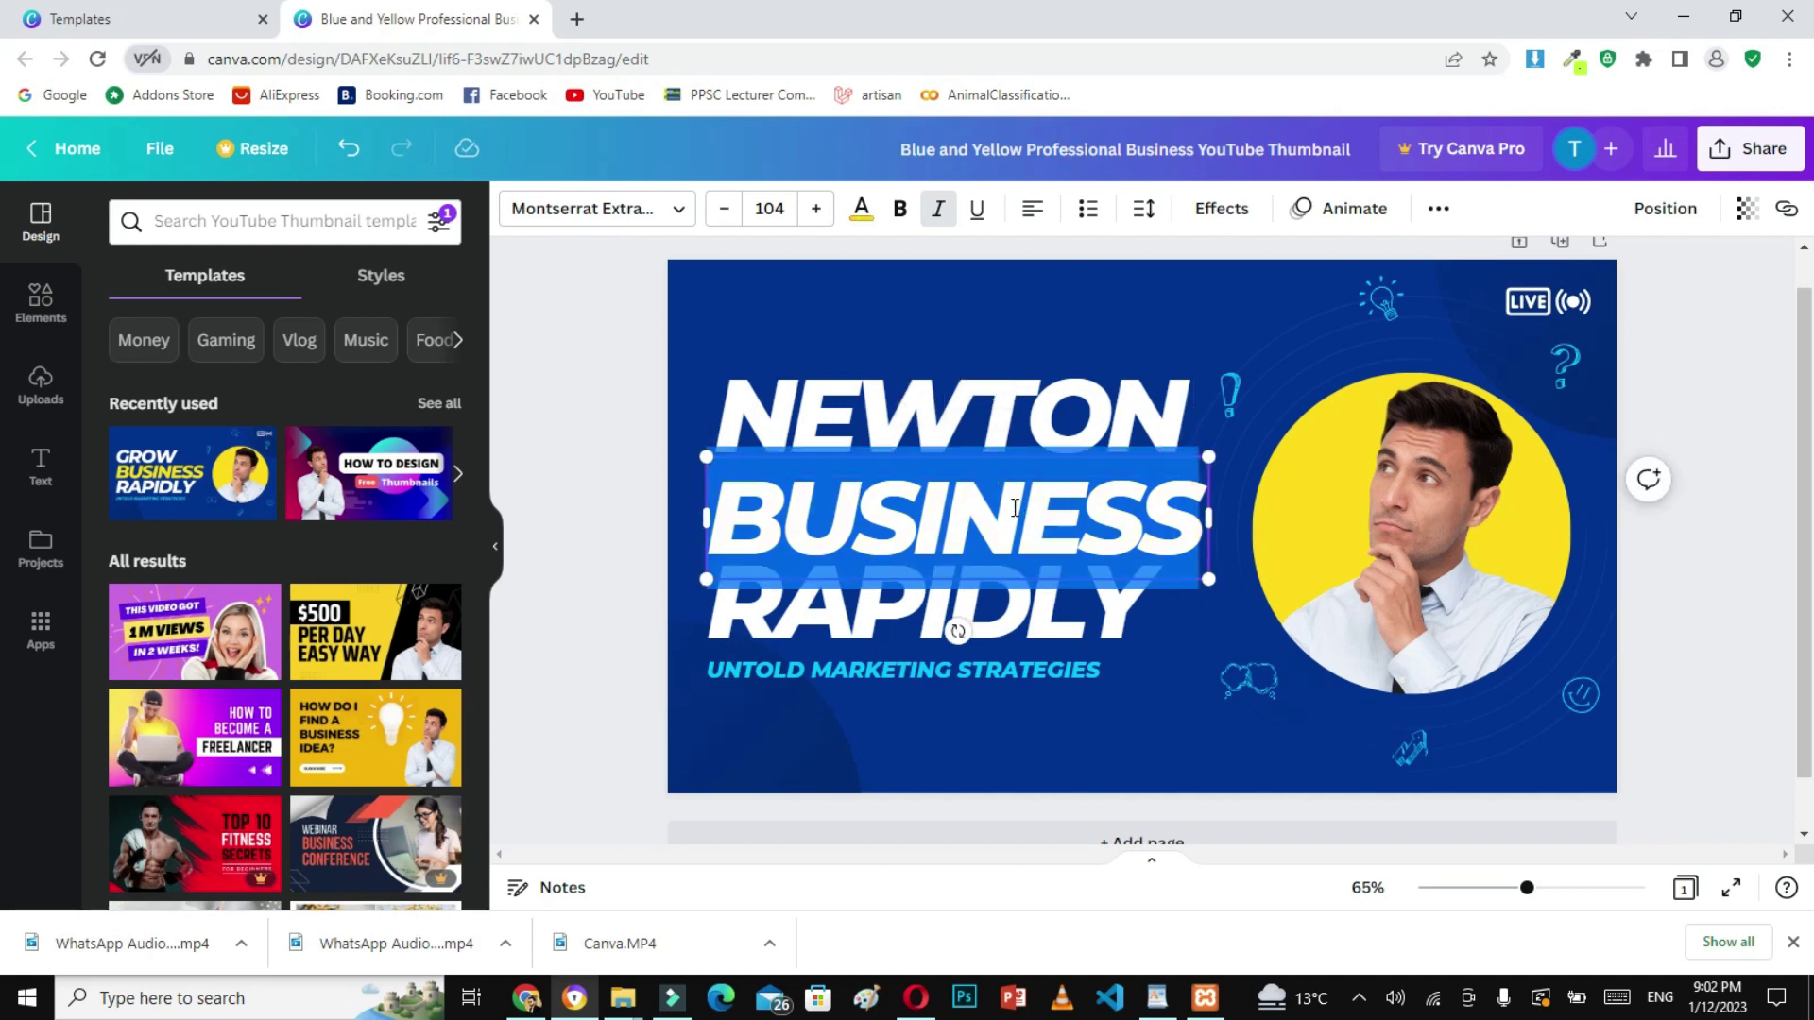
type("LAW OF")
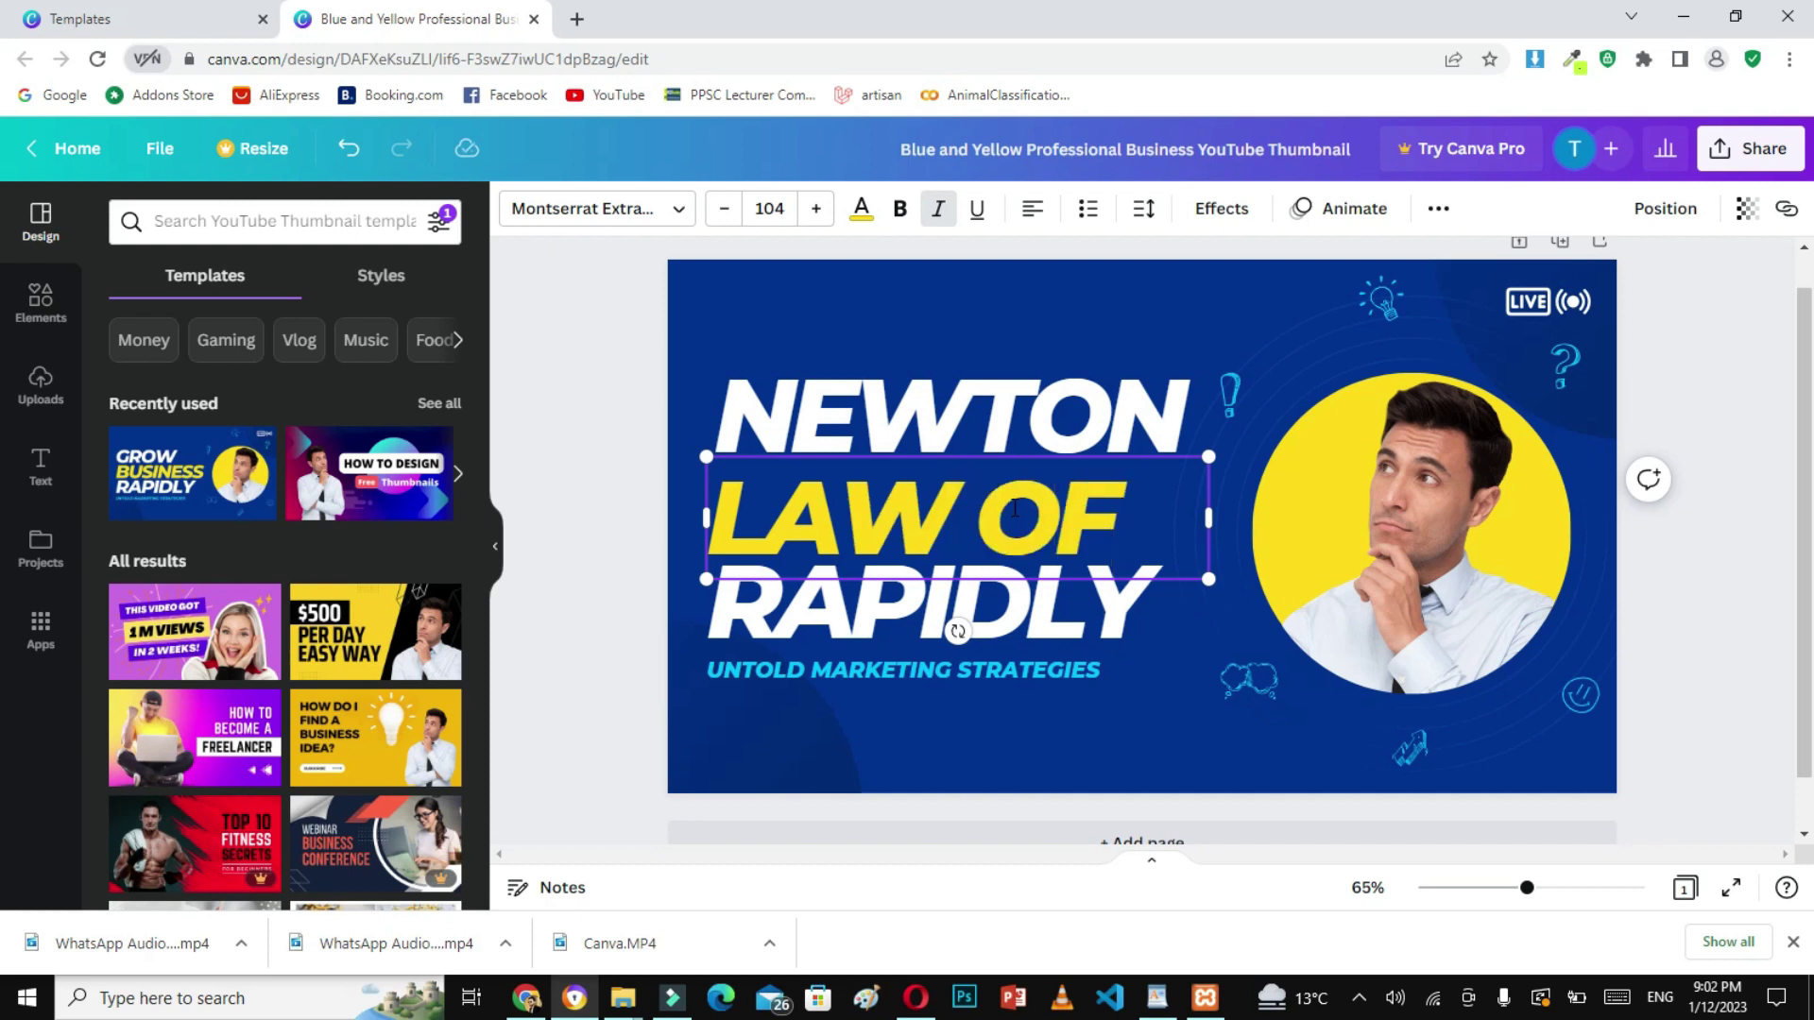
left_click(907, 616)
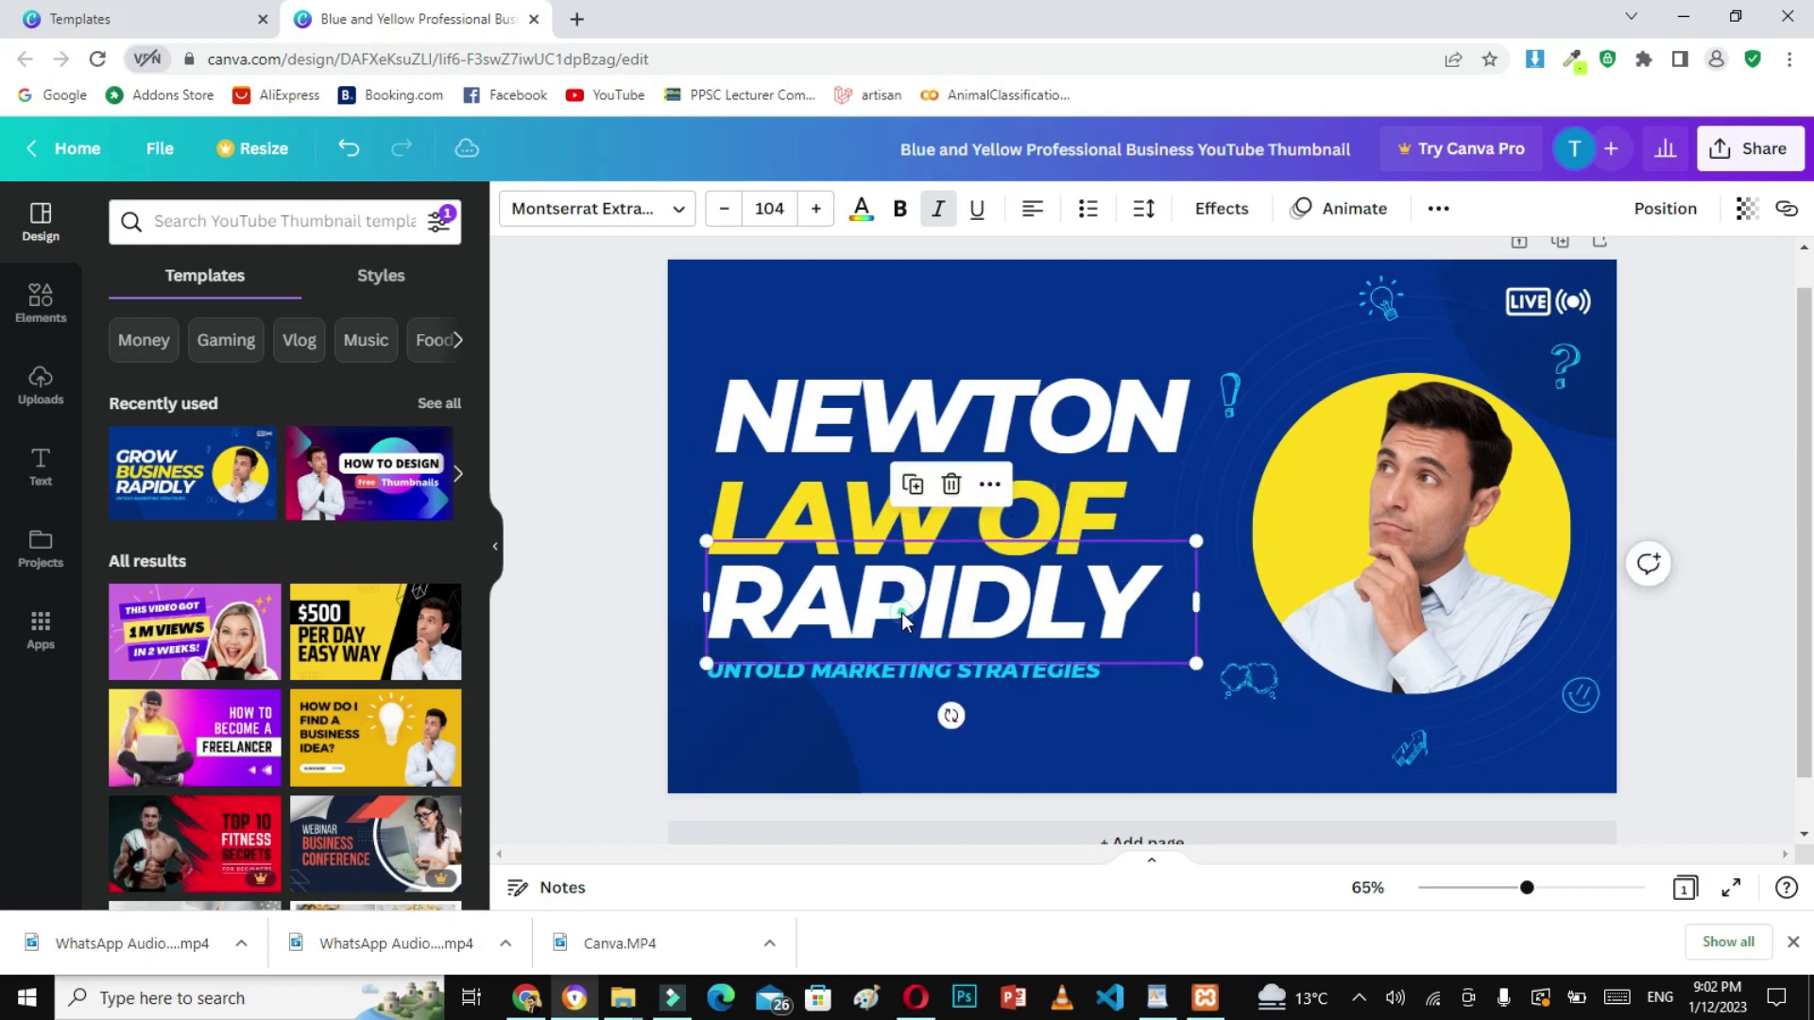
double_click(907, 616)
type("MOTION")
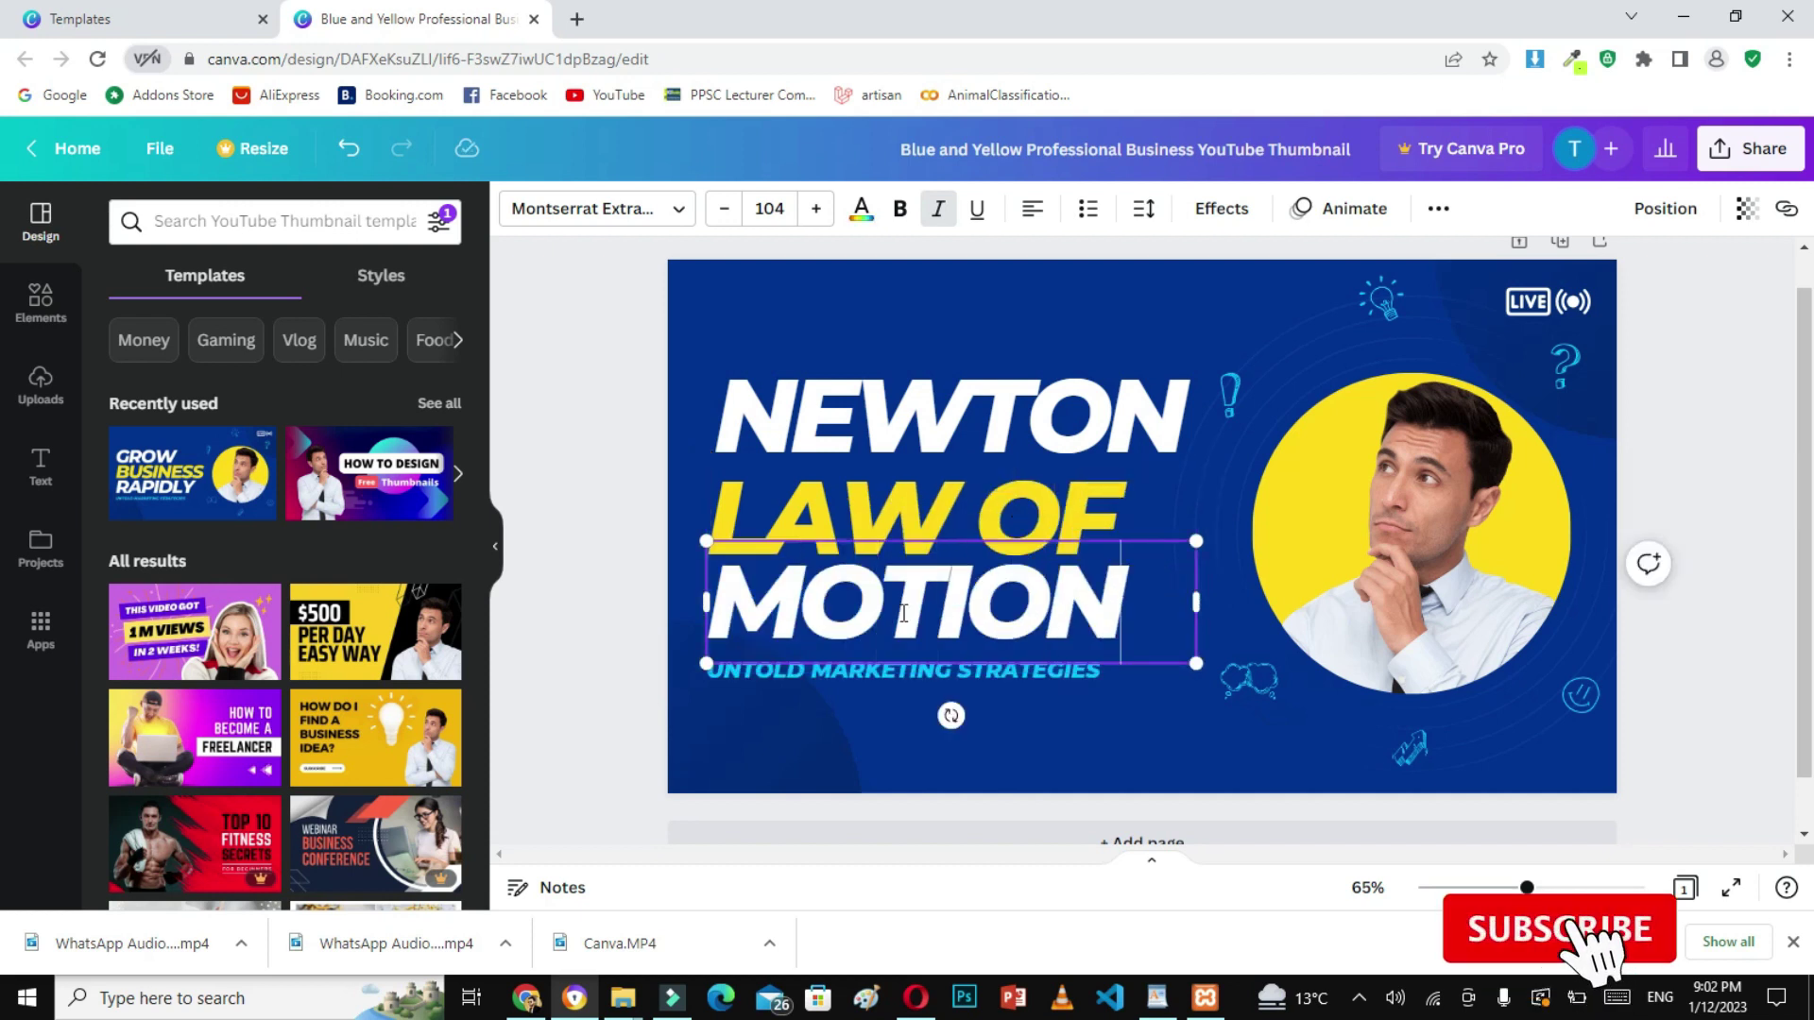
left_click(808, 766)
left_click(977, 741)
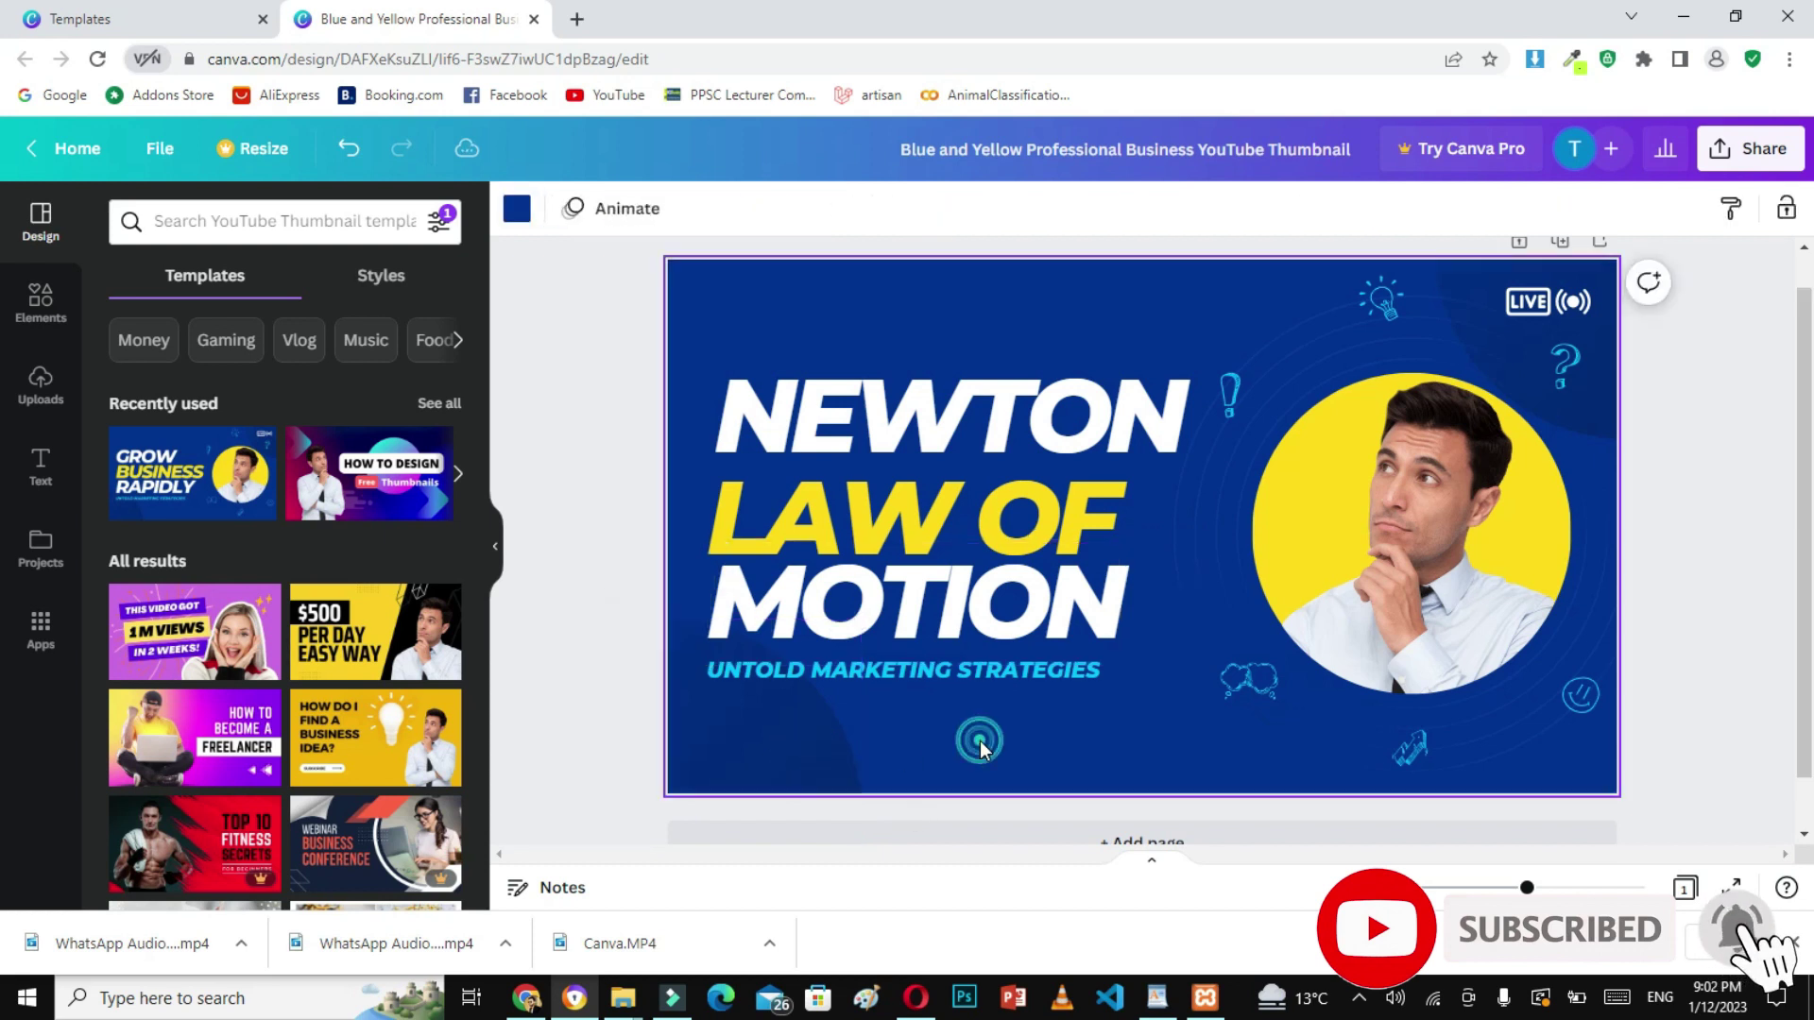
Move the NEWTON and LAW OF lines slightly upward to space out the three heading lines
left_click(932, 413)
left_click_drag(932, 413, 932, 394)
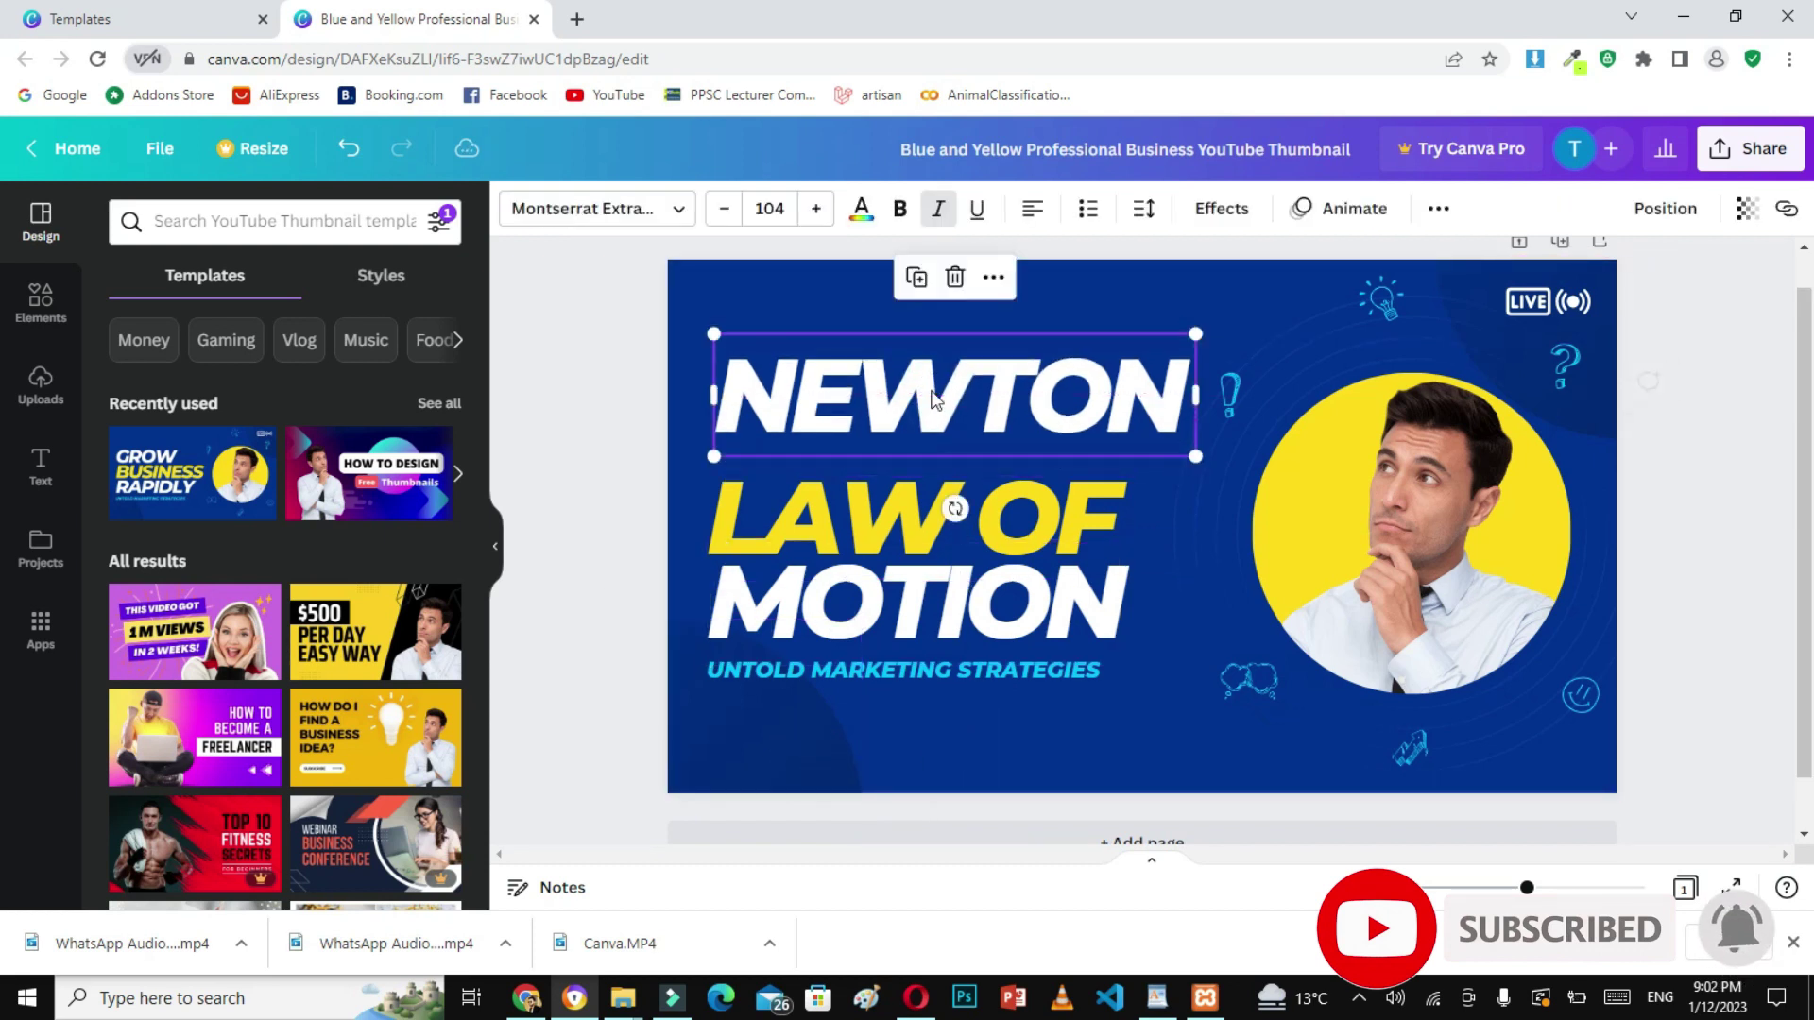
left_click(897, 482)
left_click_drag(897, 482, 898, 474)
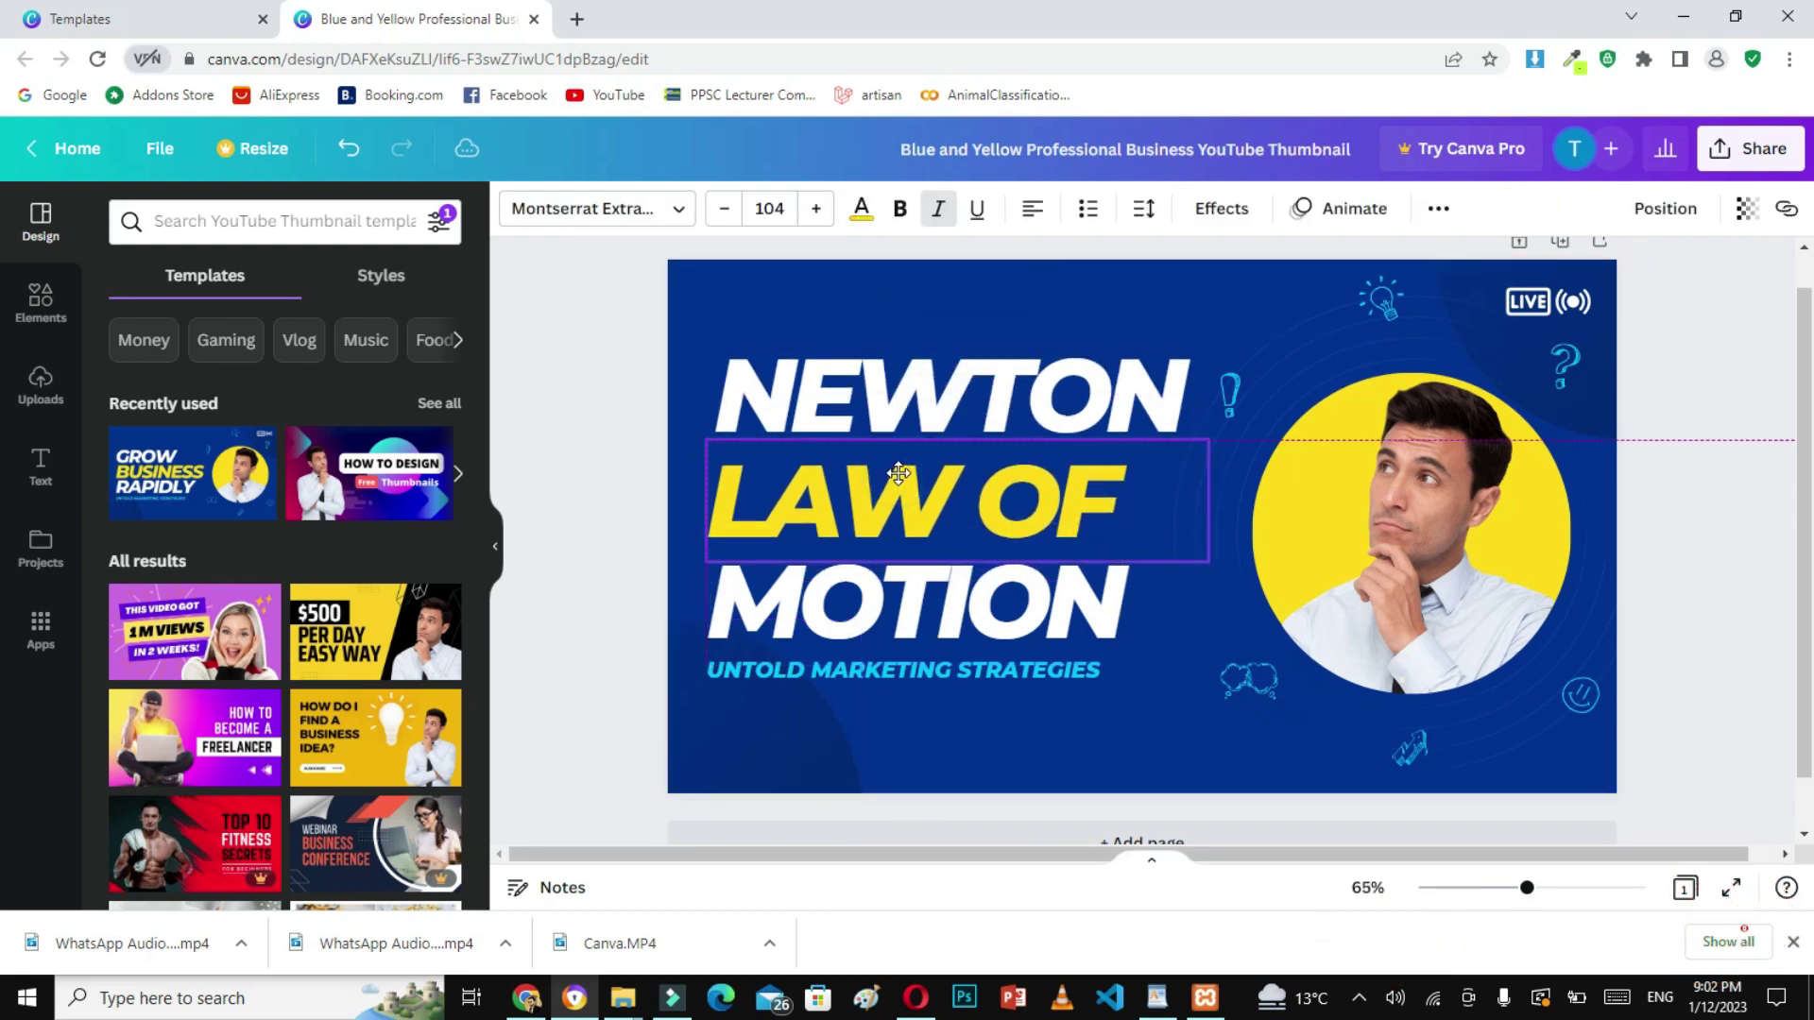
left_click(859, 731)
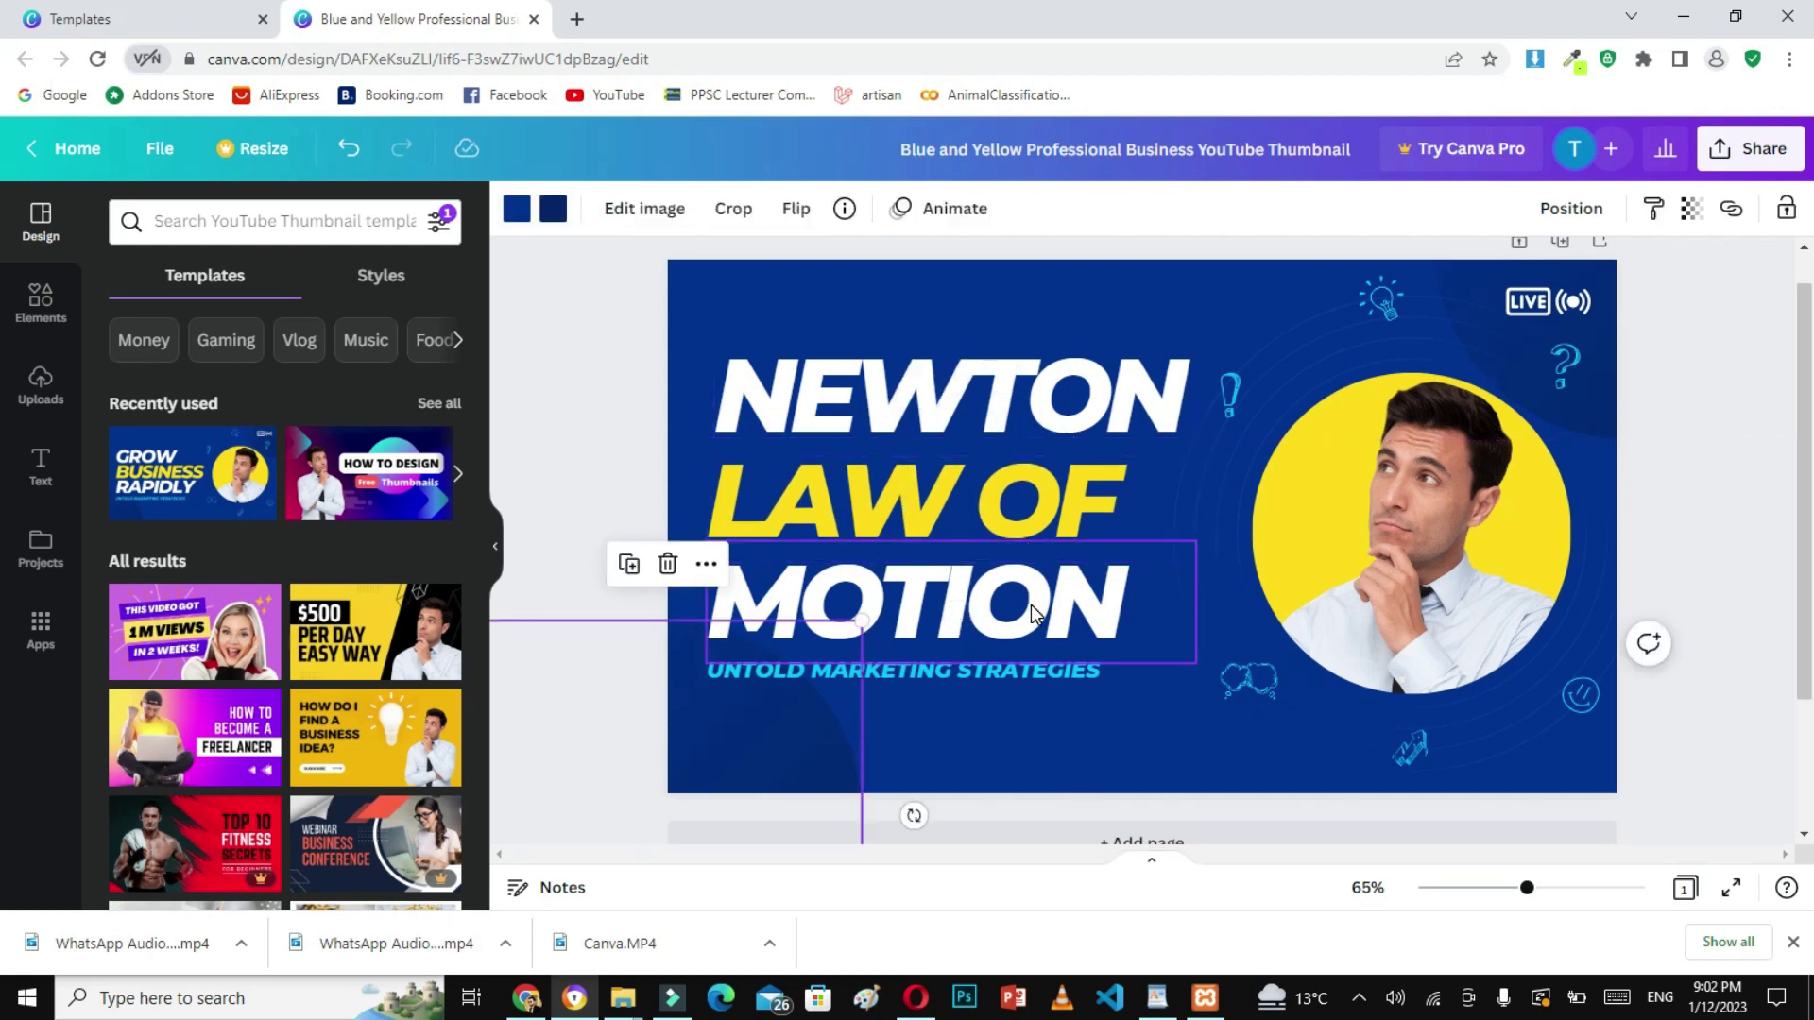
left_click(968, 689)
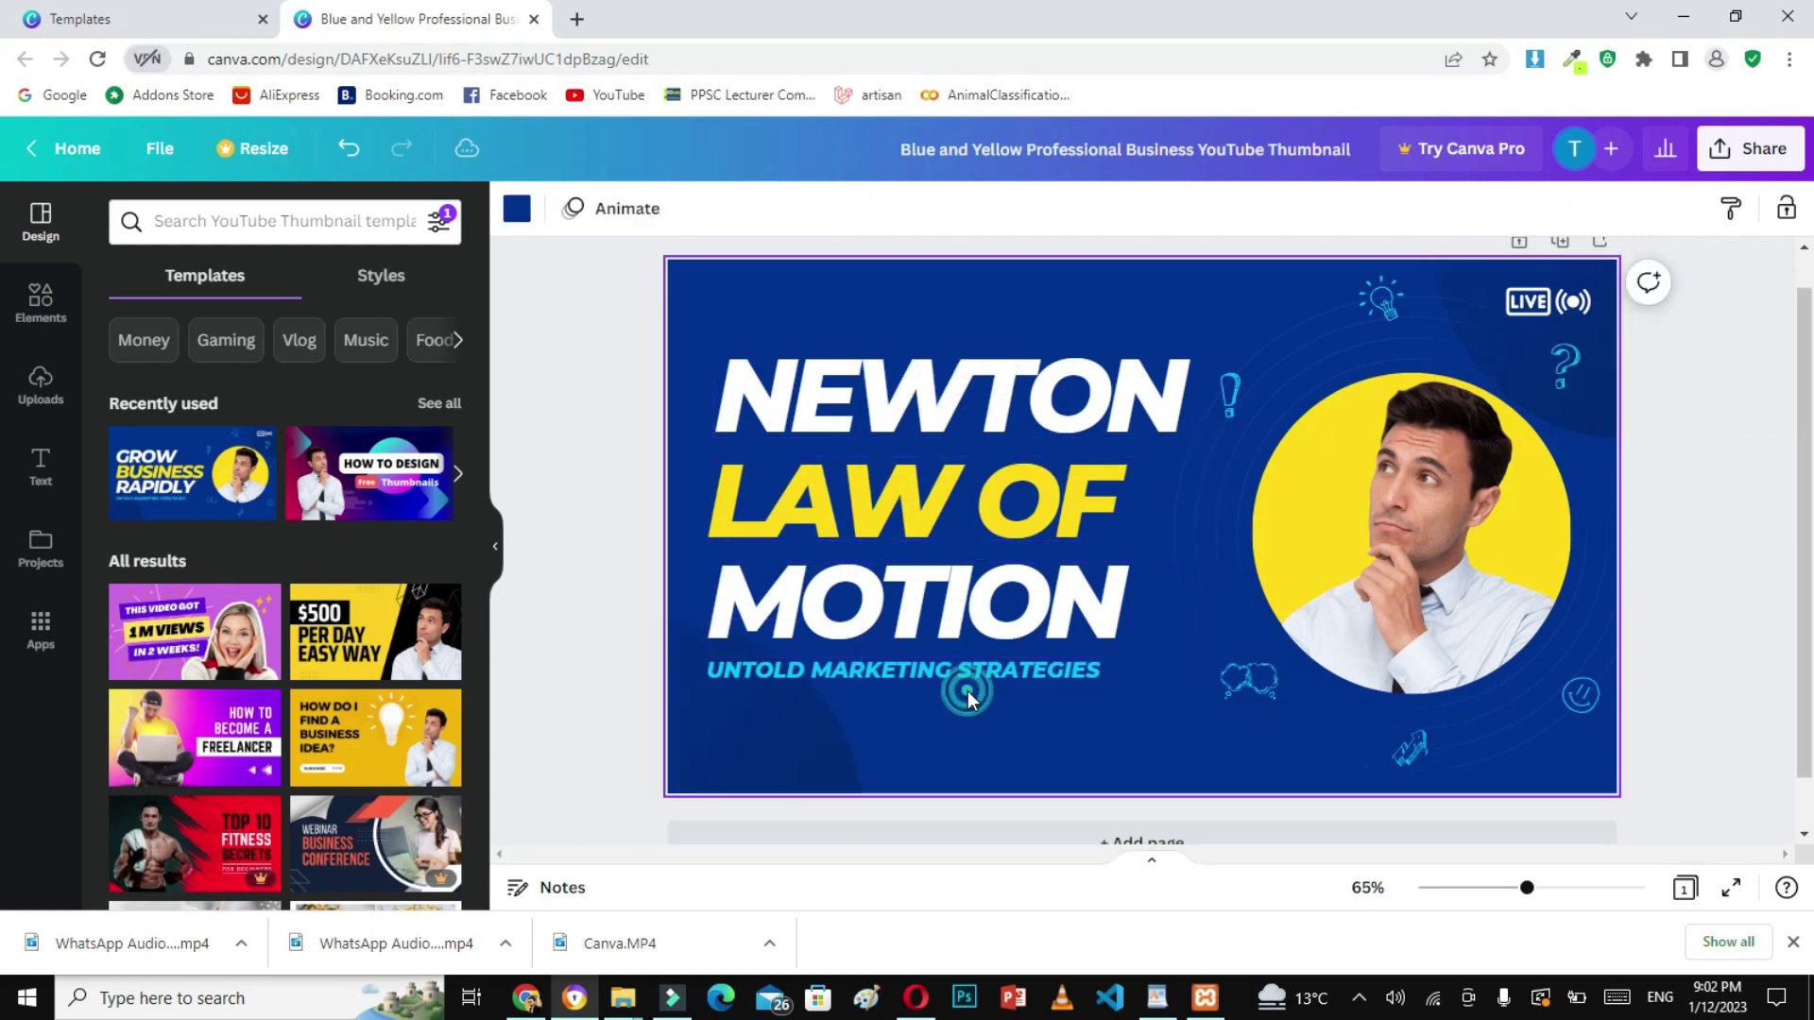
Replace the tagline UNTOLD MARKETING STRATEGIES below the heading with PHYSICS ONLINE LECTURES
left_click(883, 673)
left_click(884, 672)
type("PH")
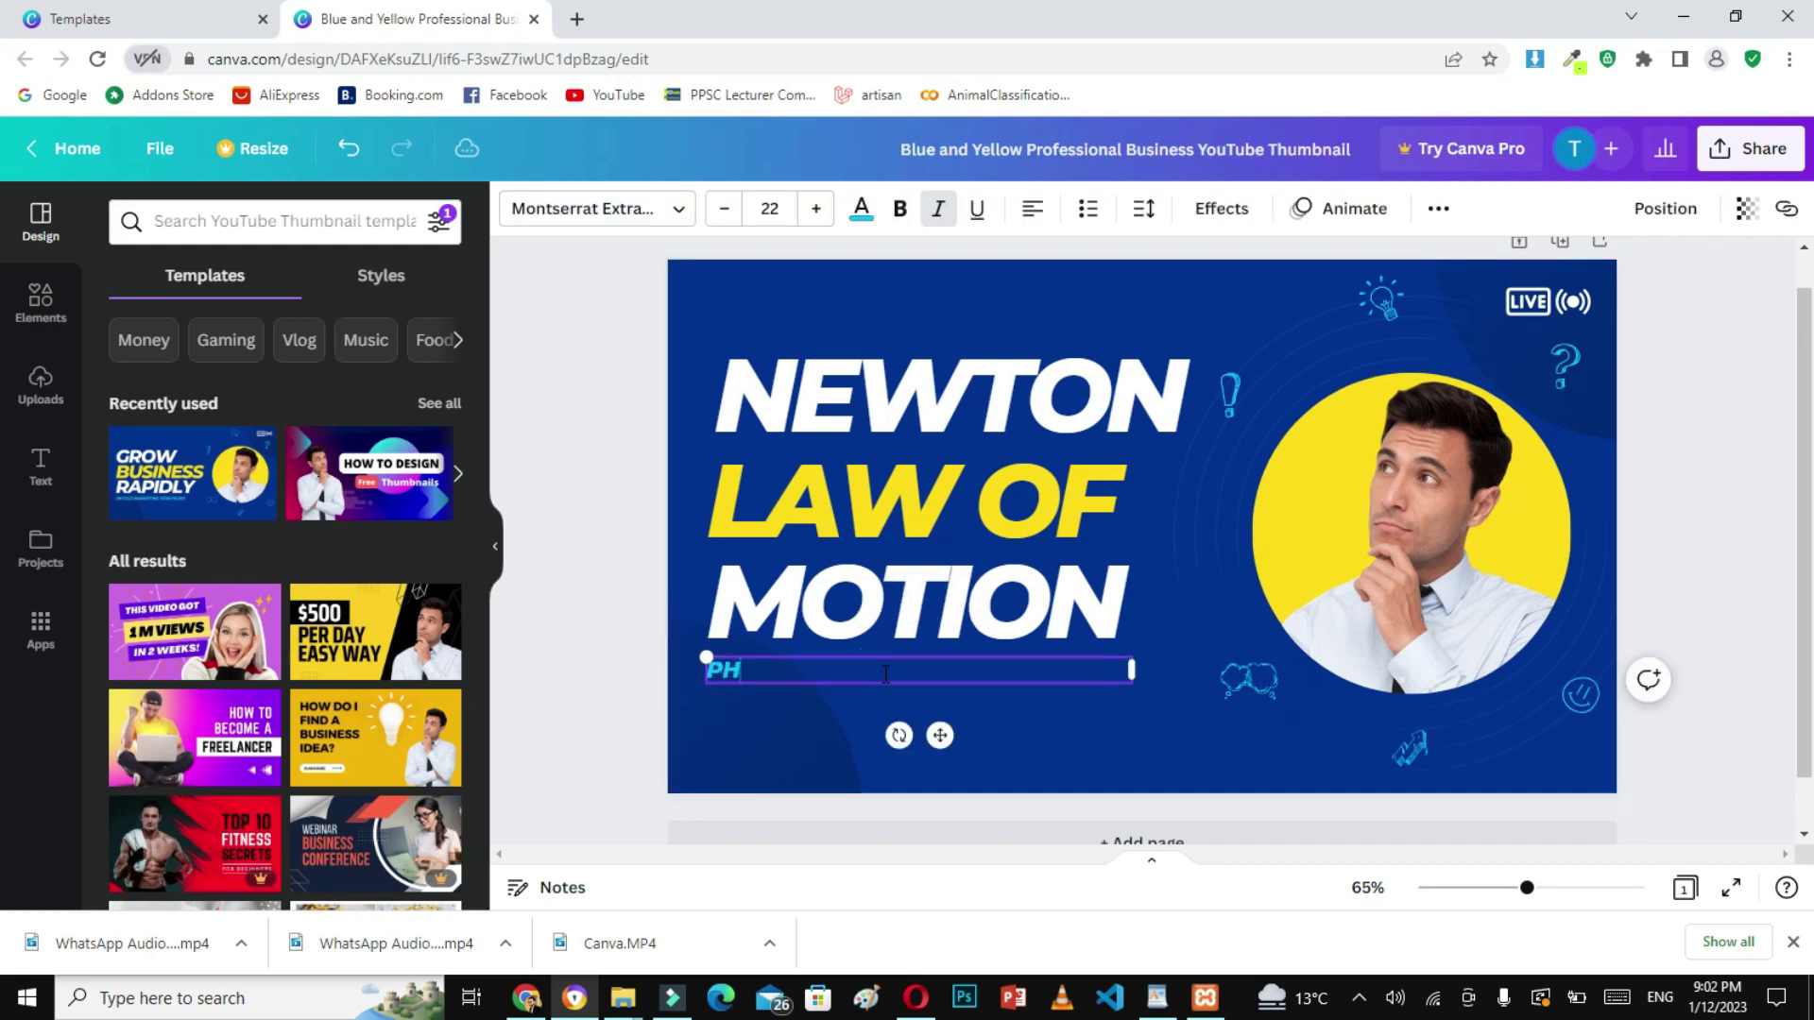
type("YSICS ONLINE")
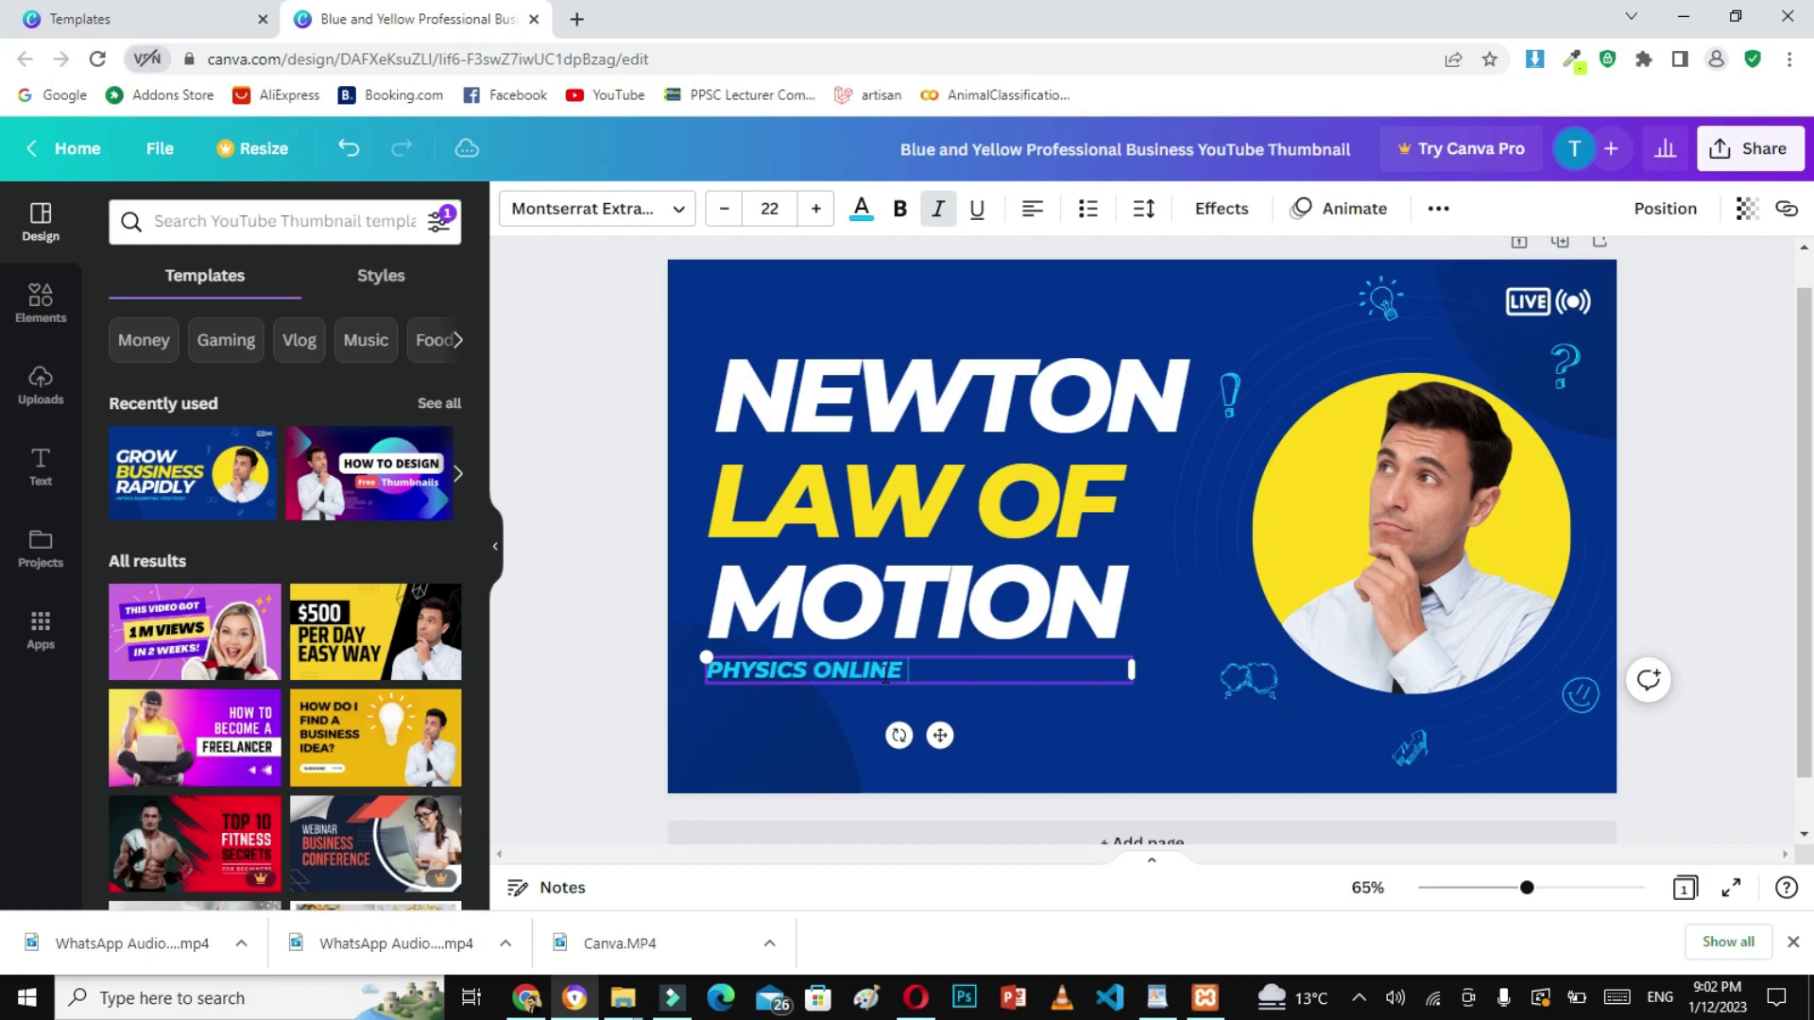
type(" LECTURES")
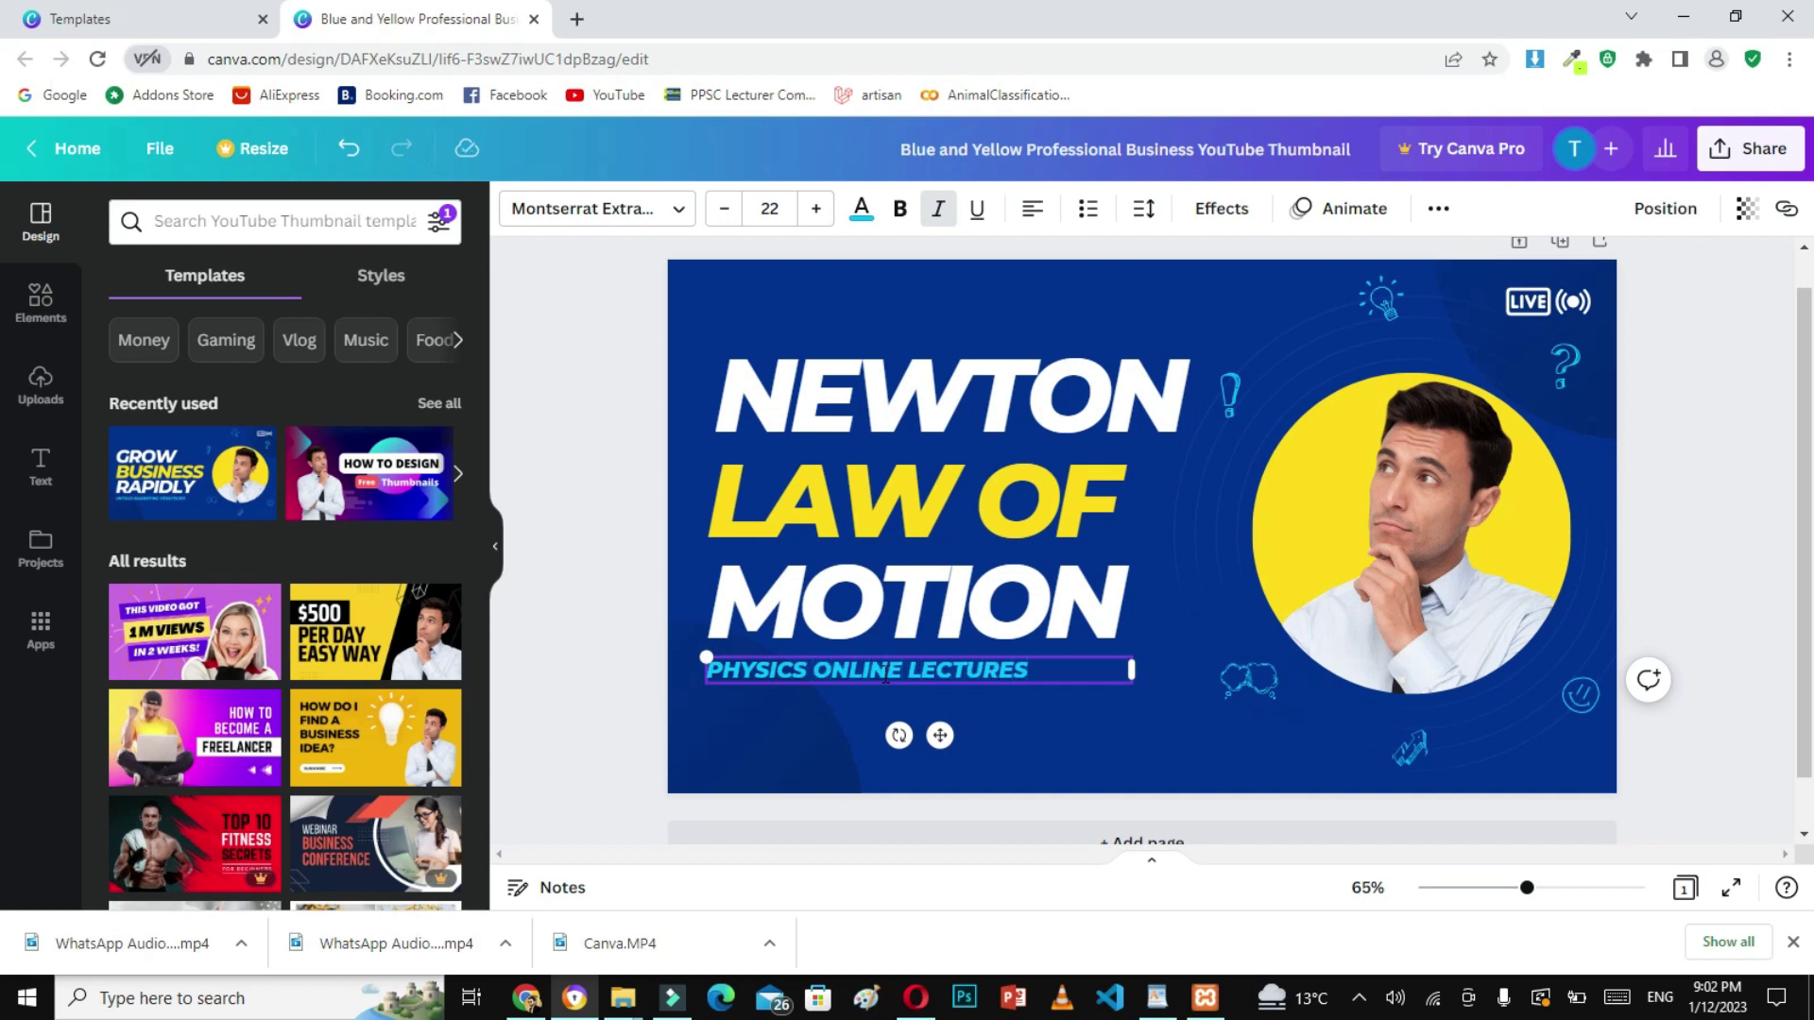
left_click(1037, 749)
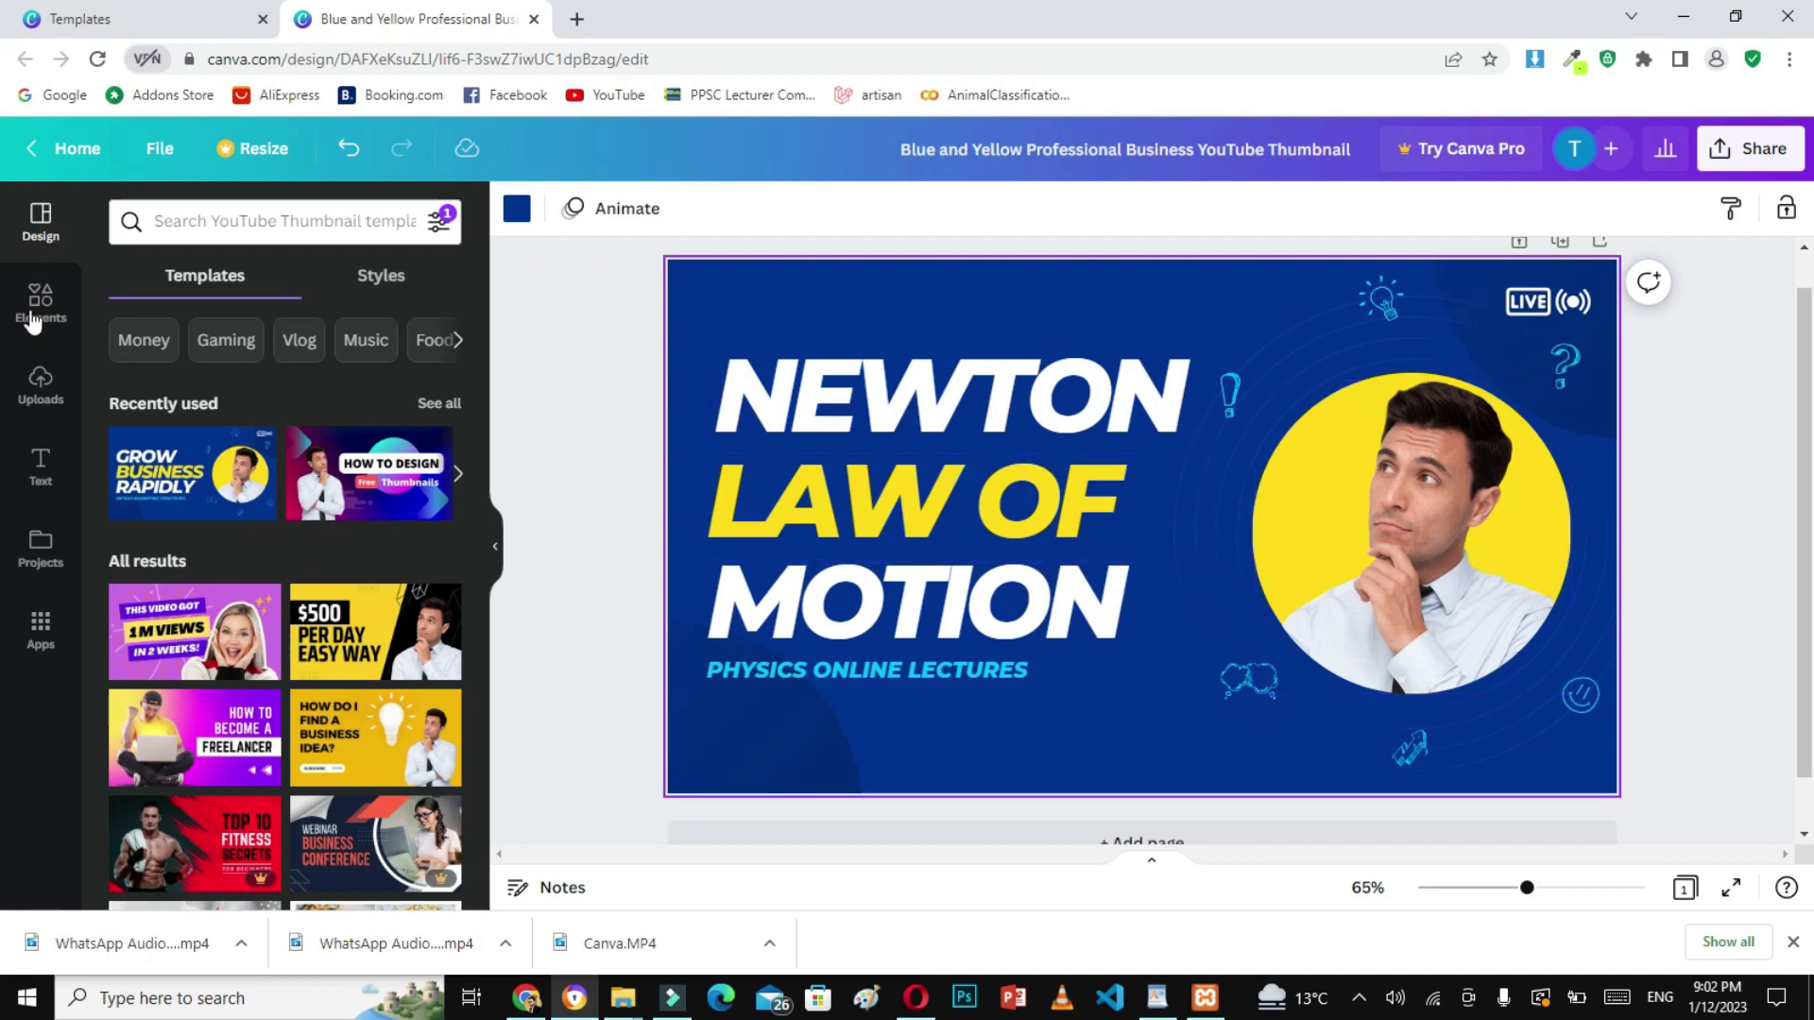
Upload the image fields of computer science.JPG and place it in the circular frame in place of the template's photo
left_click(38, 404)
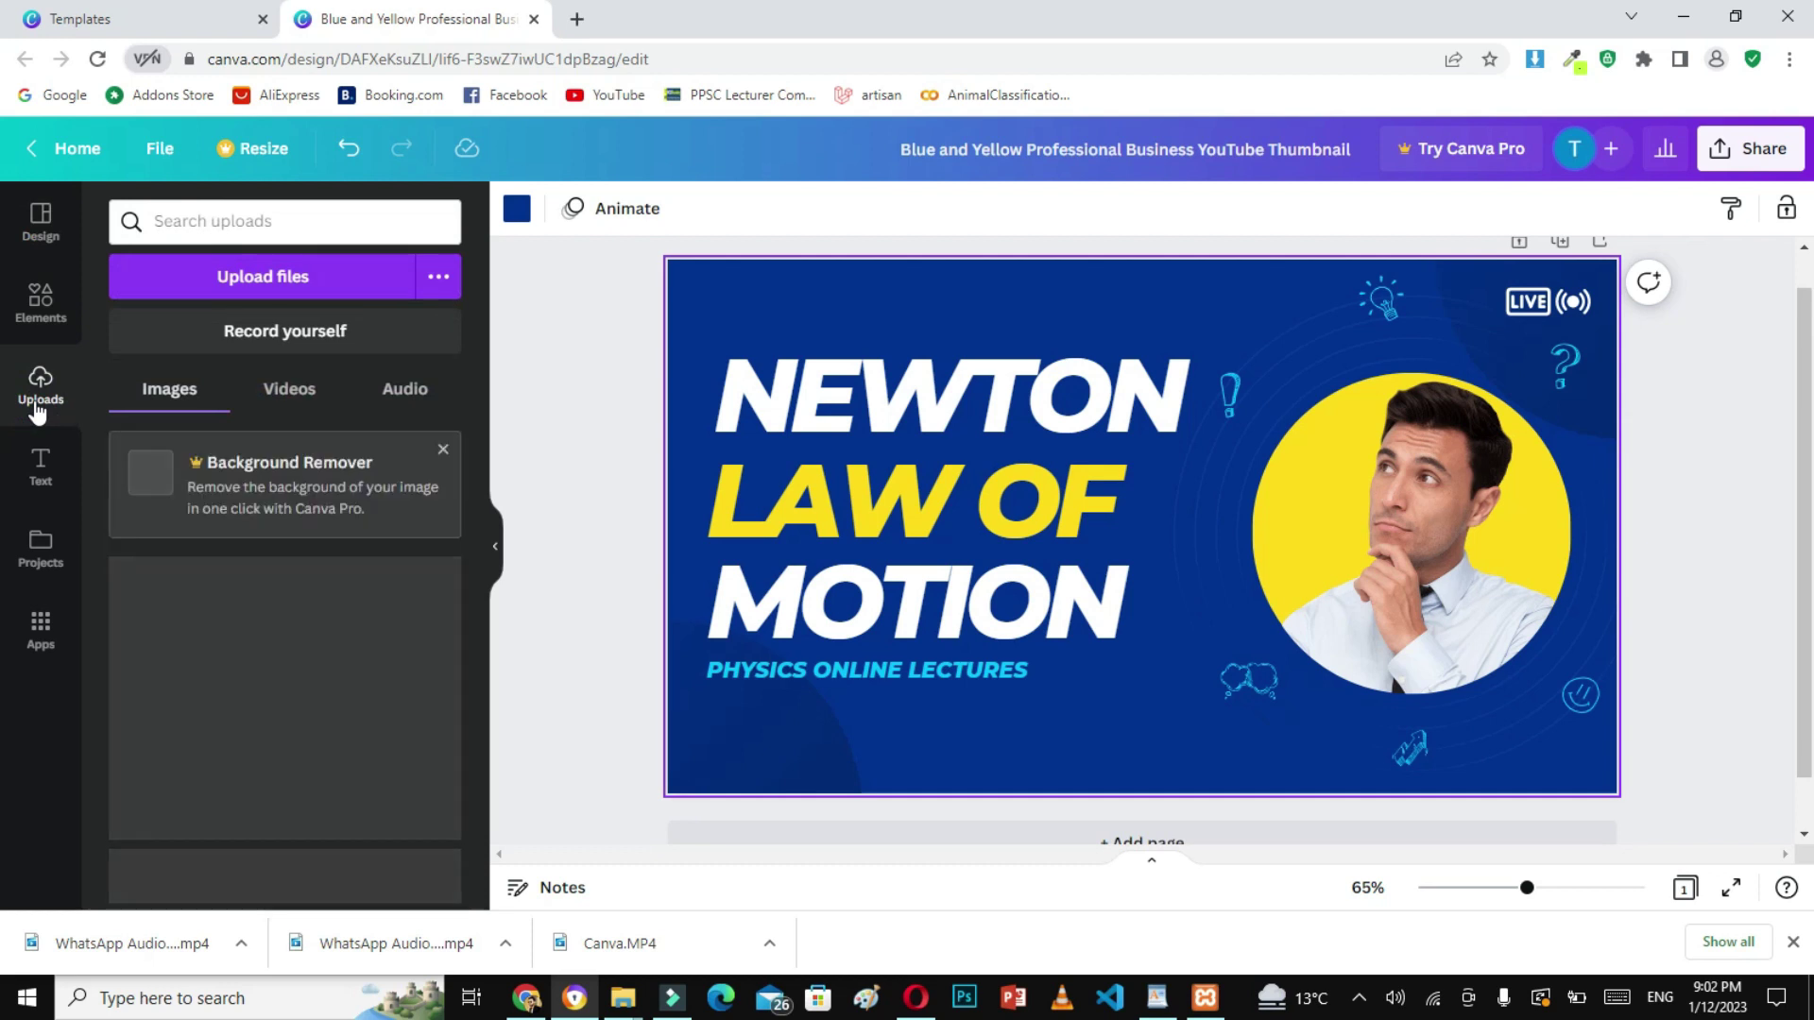
left_click(247, 281)
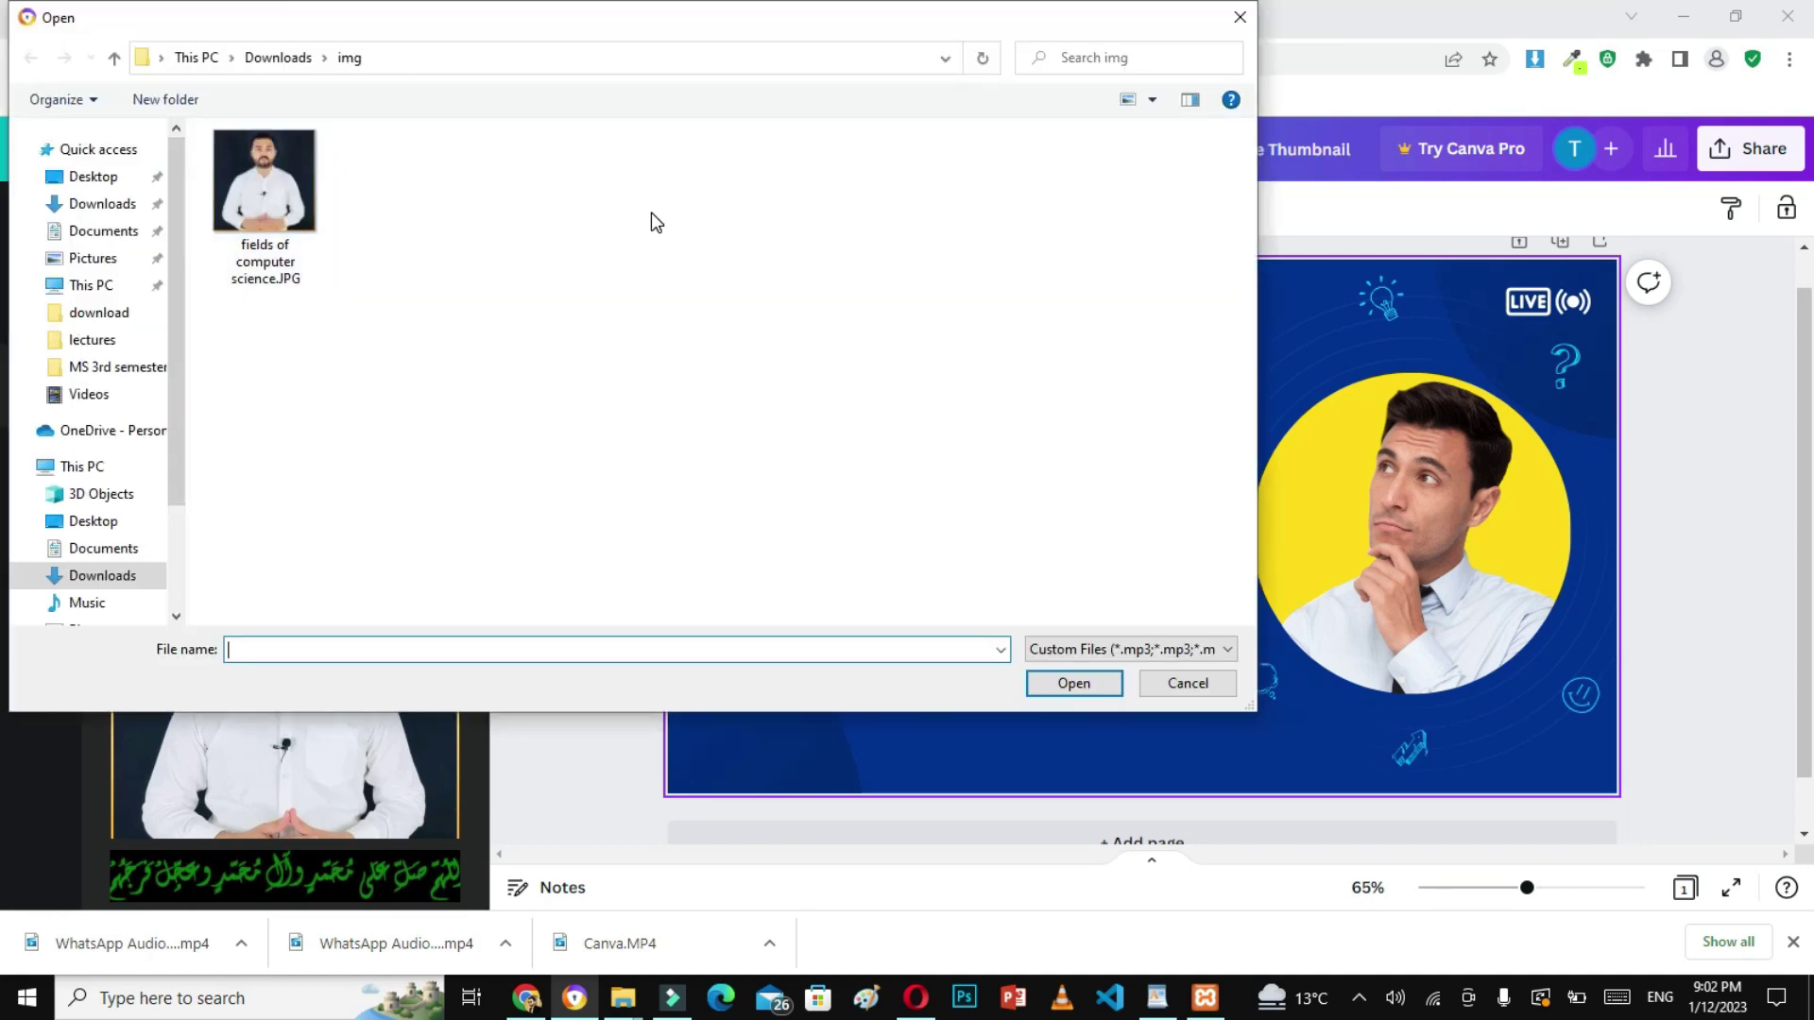
left_click(301, 201)
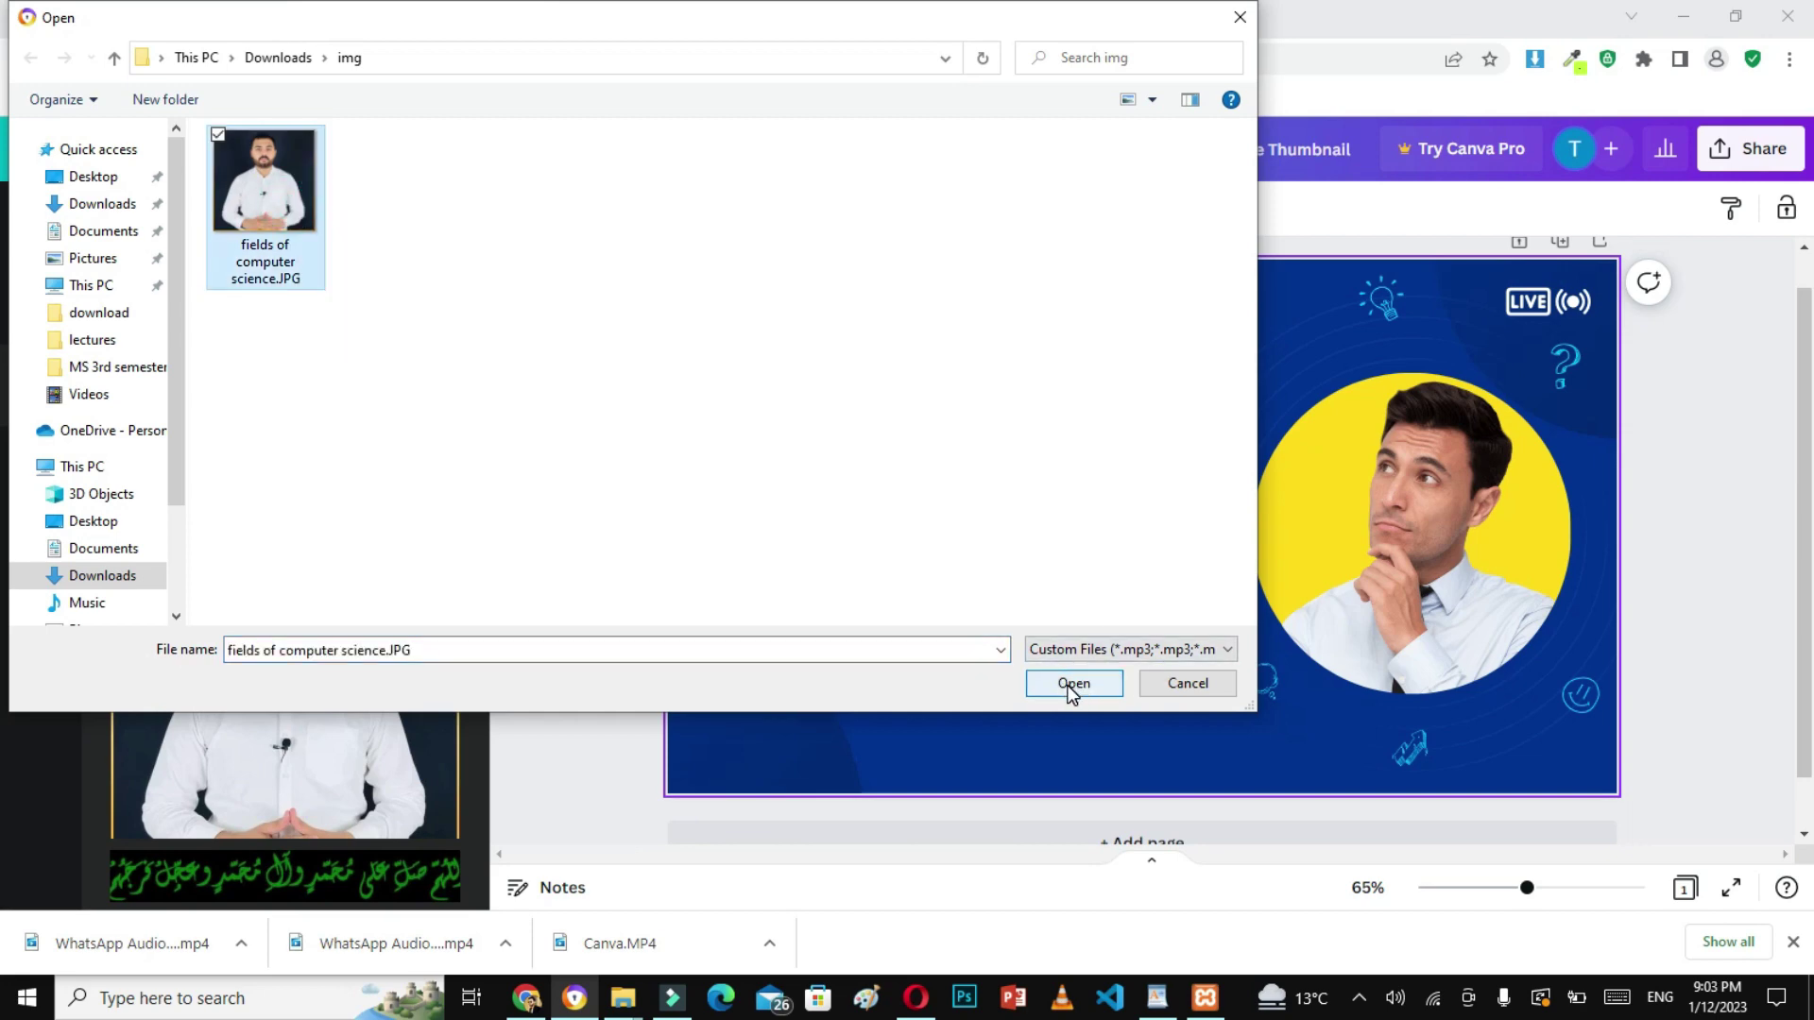
left_click(1073, 683)
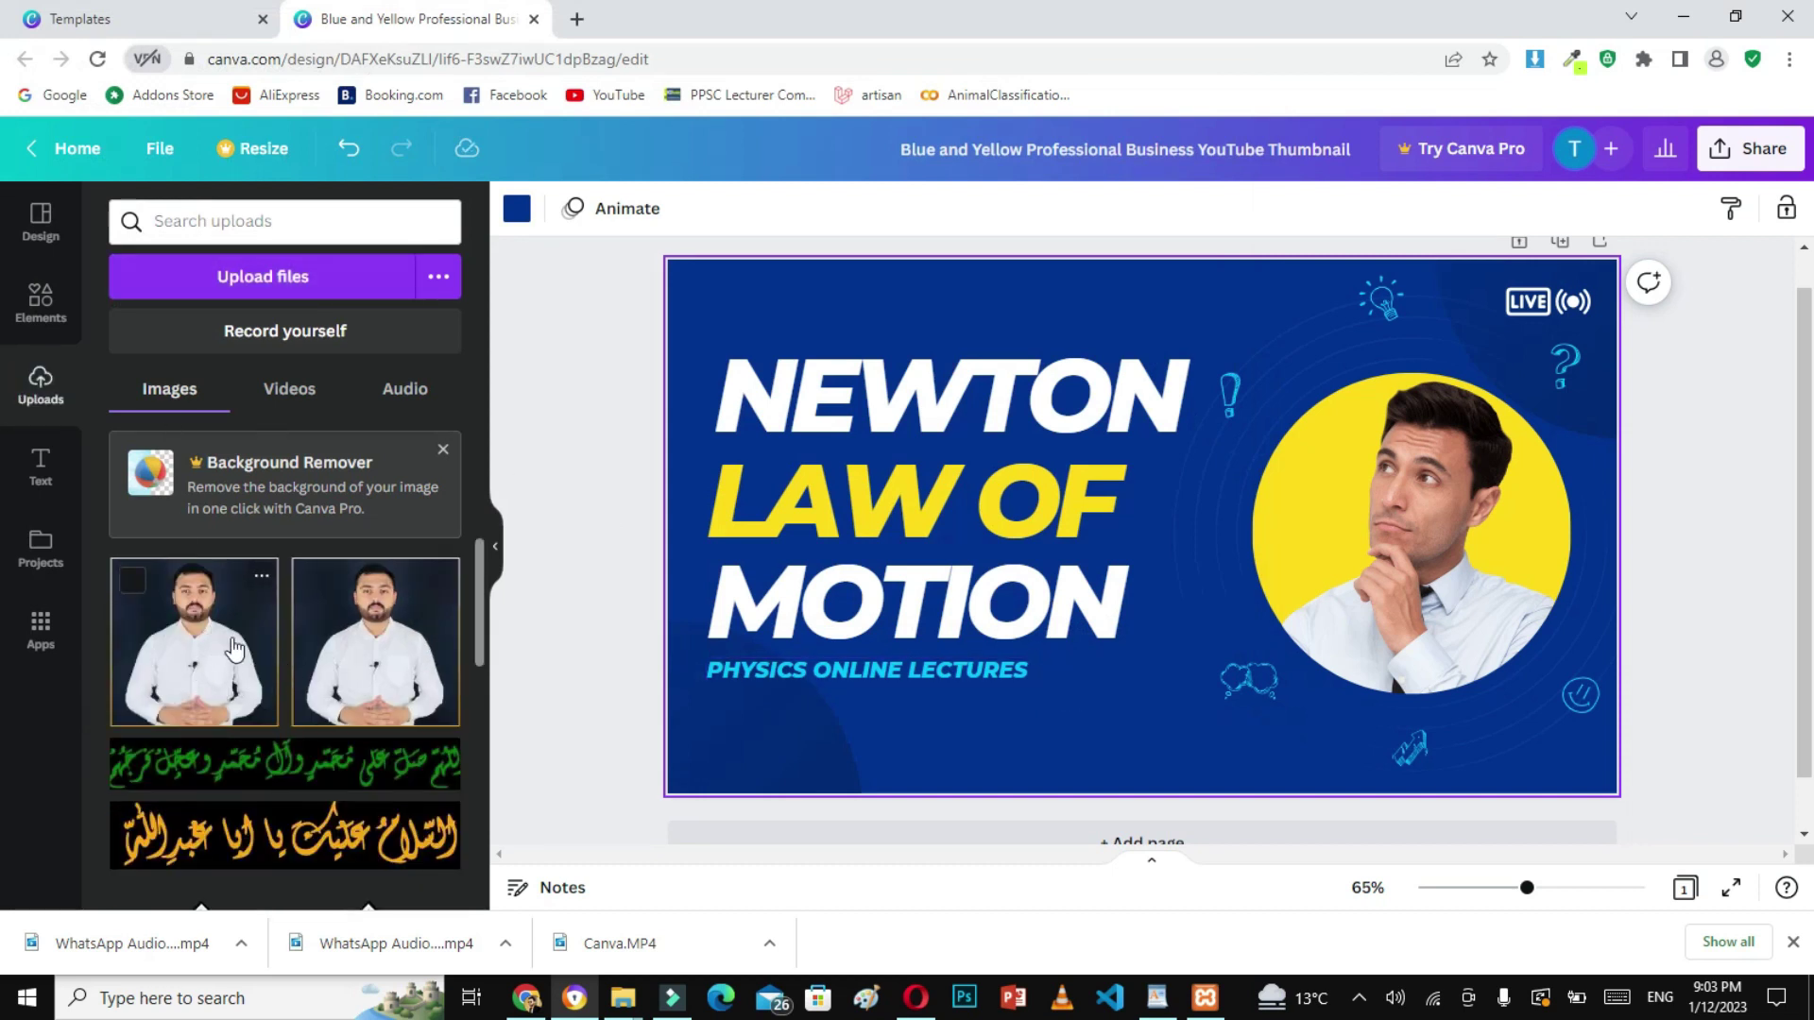
left_click_drag(213, 638, 1406, 457)
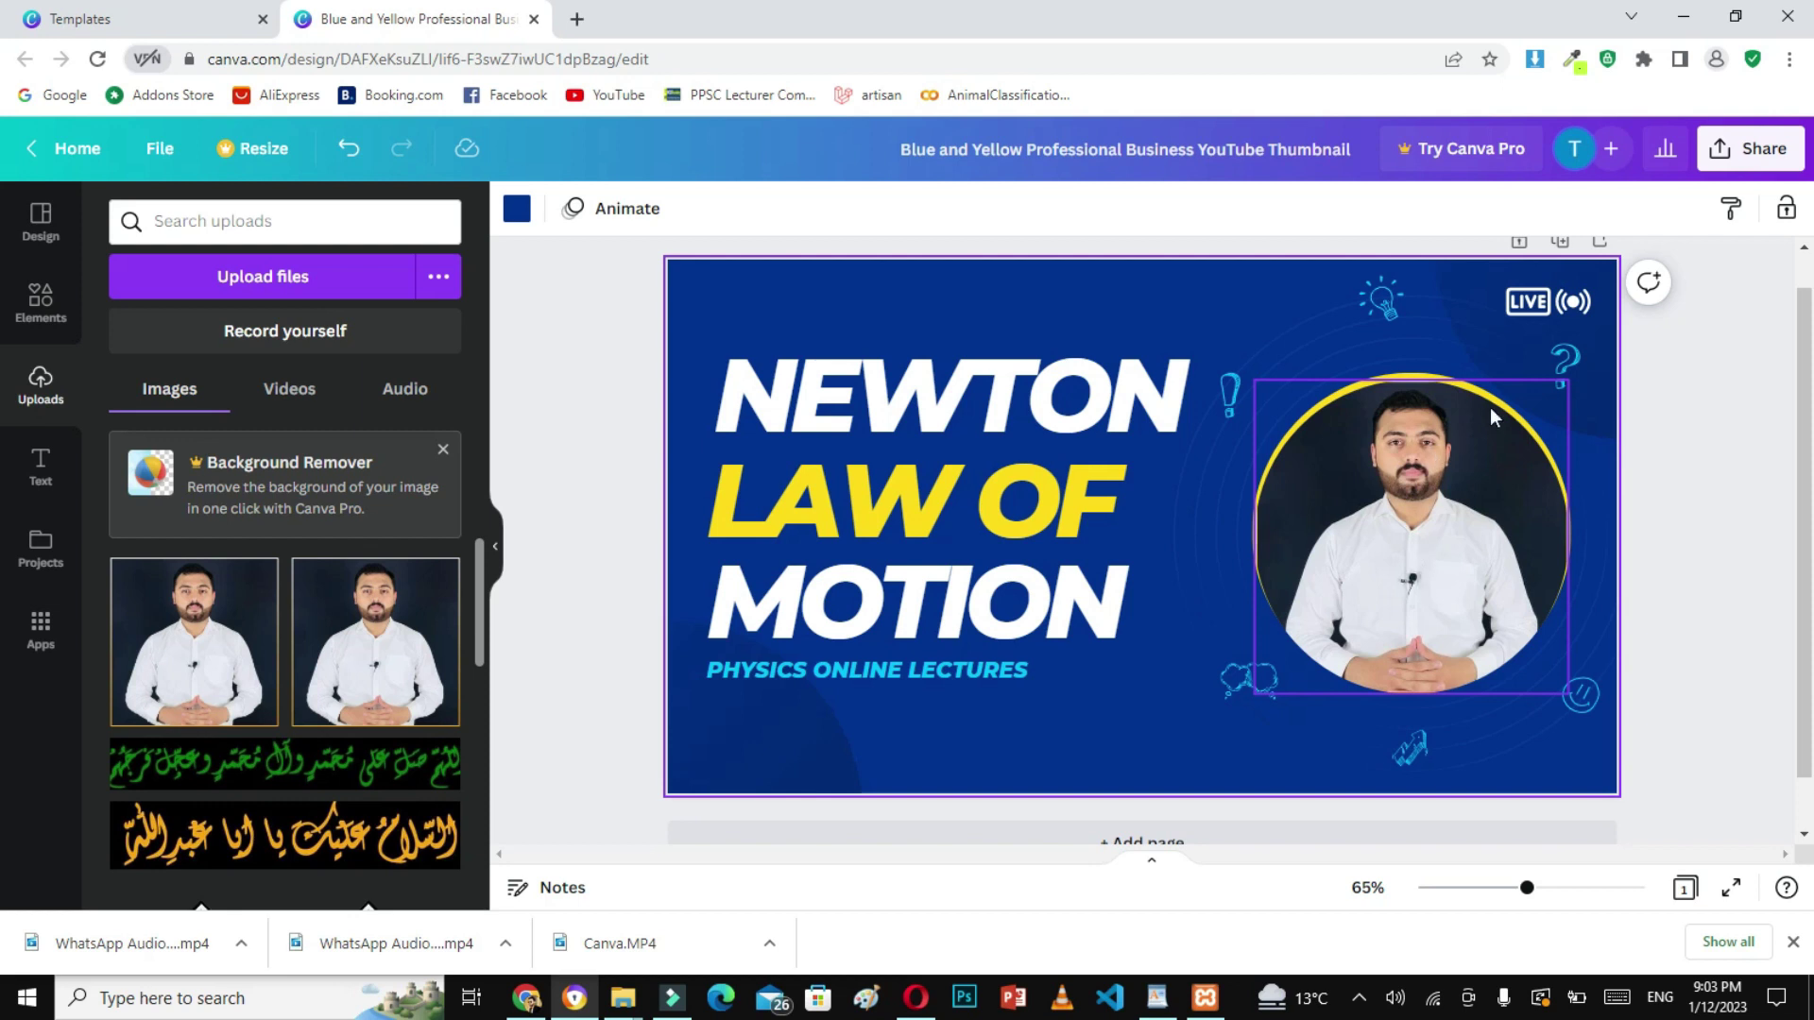
Move the yellow circle behind the photo slightly up and to the left, and reposition the circular photo over it
left_click_drag(1422, 518, 1422, 525)
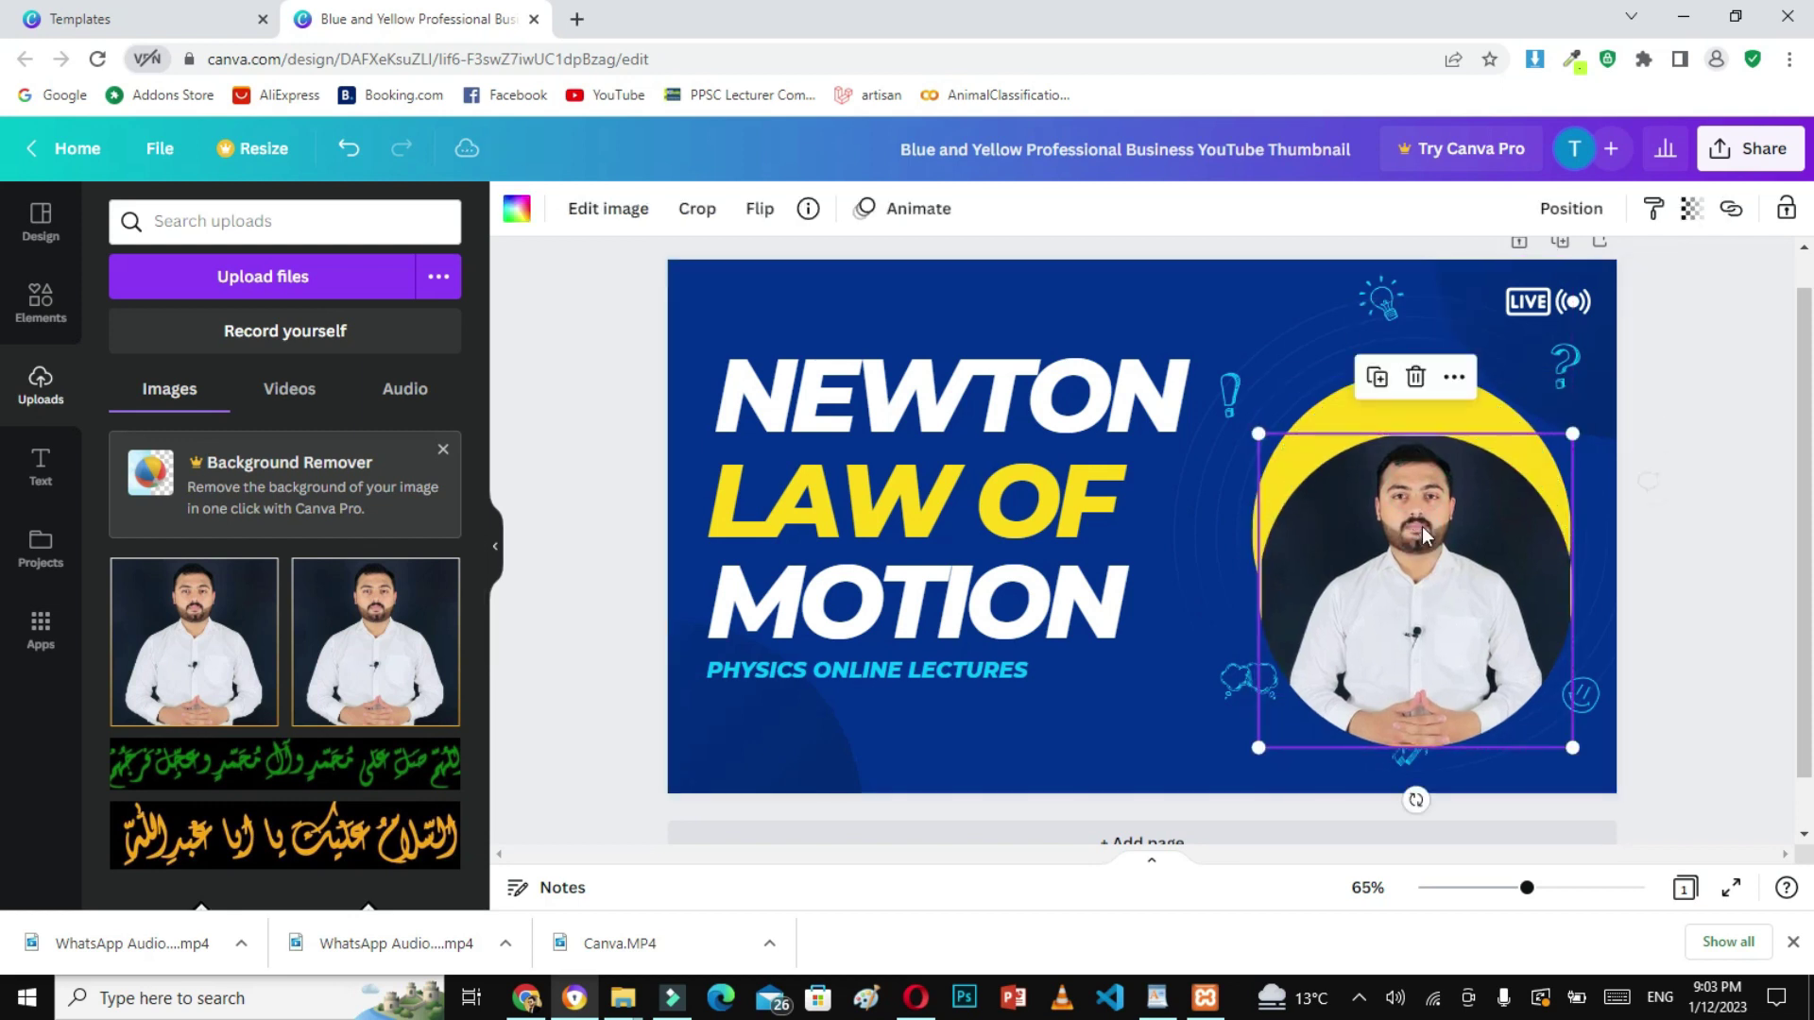
left_click(1375, 416)
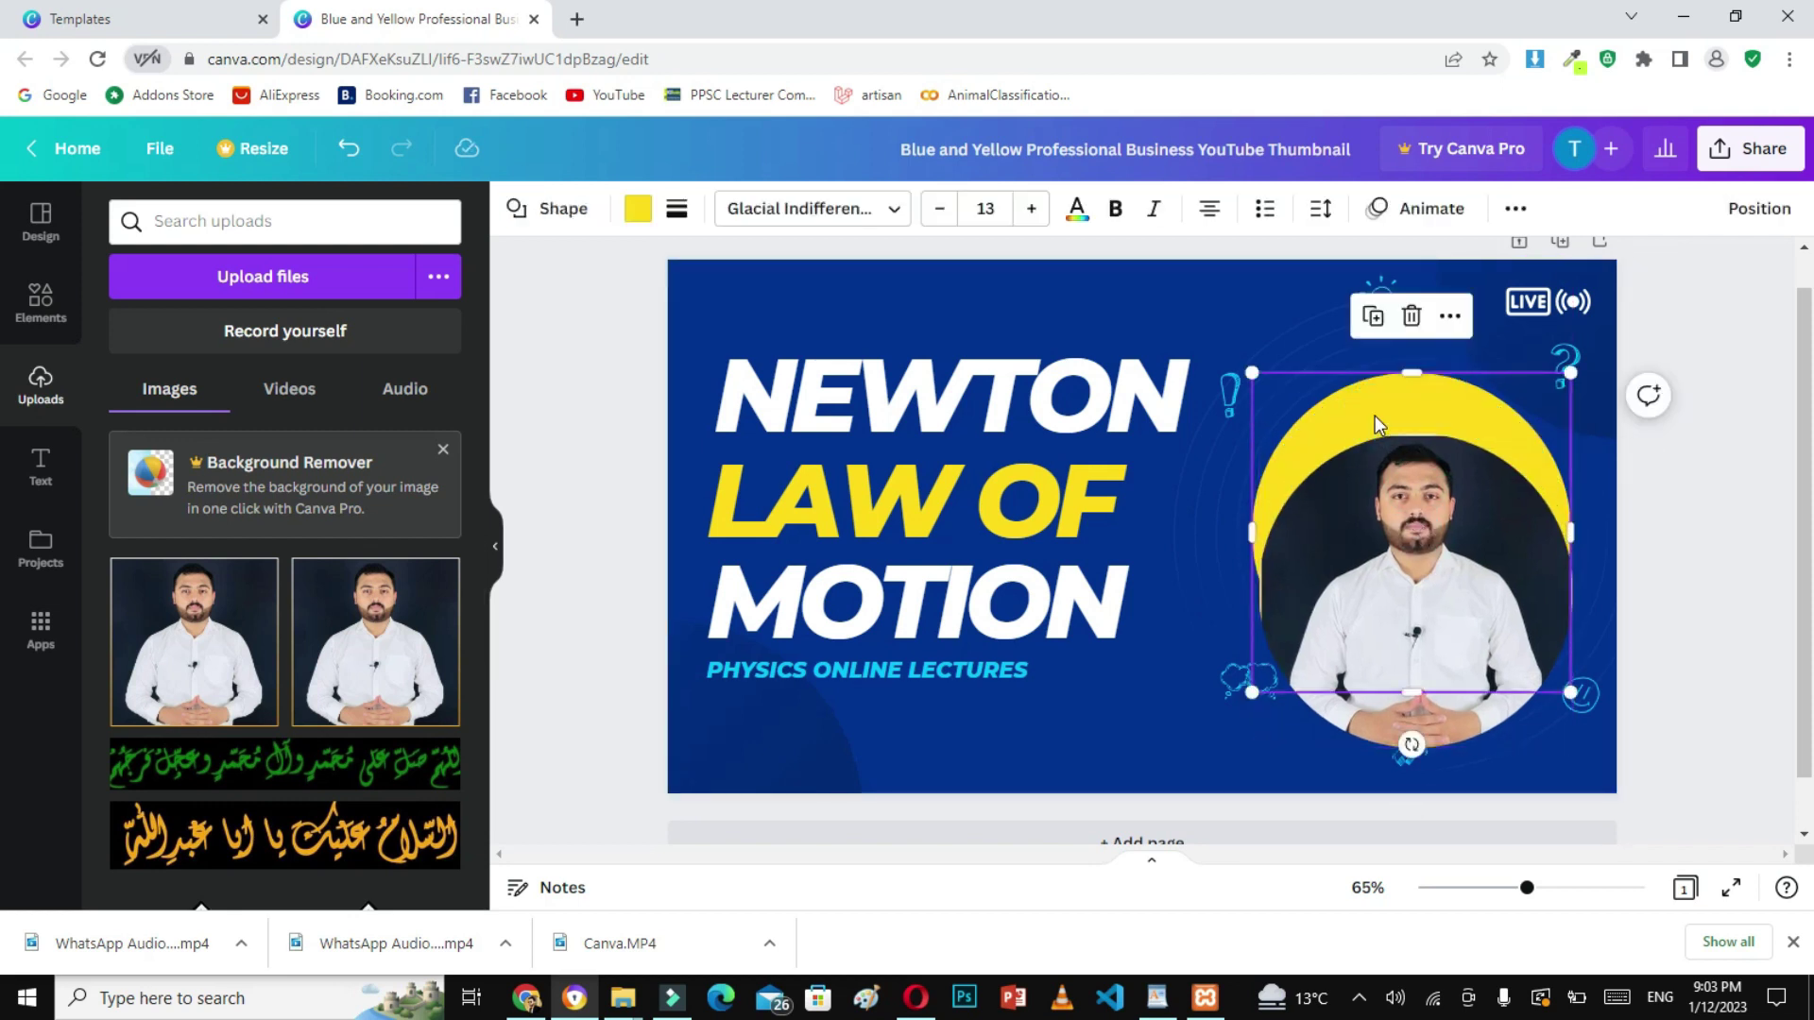
left_click_drag(1375, 416, 1360, 397)
left_click(1406, 499)
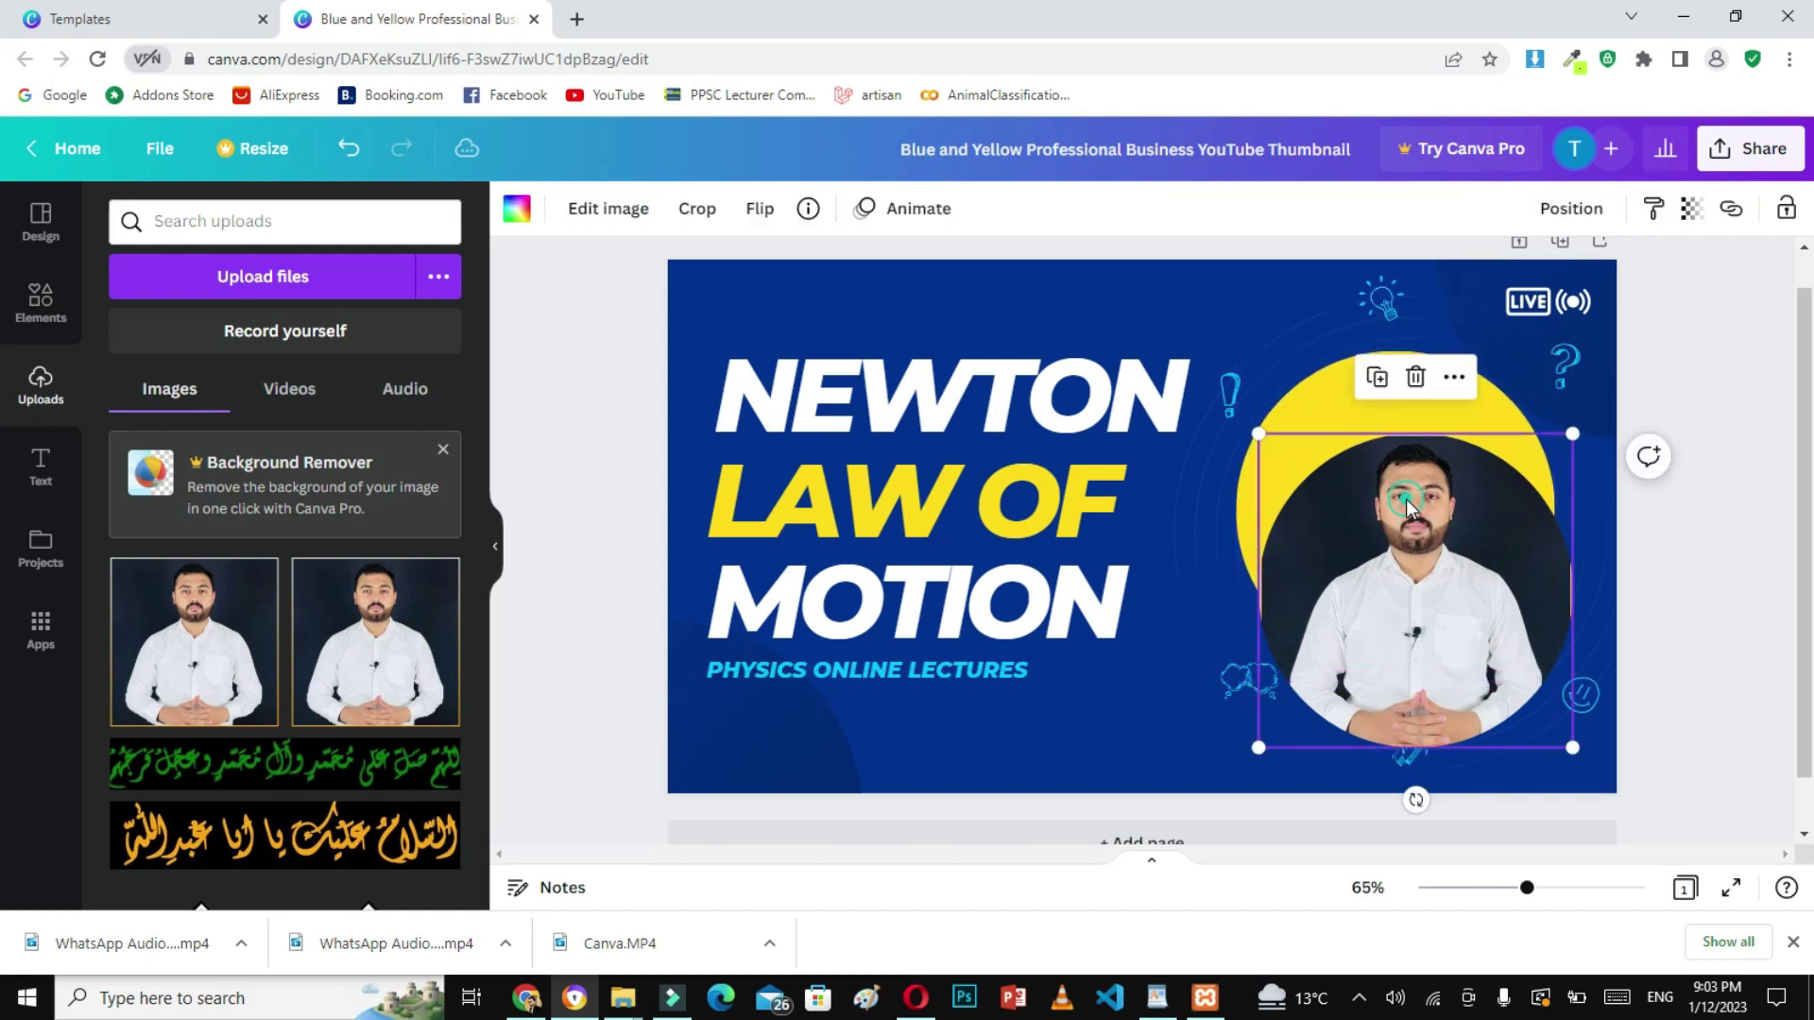
left_click_drag(1393, 482, 1389, 431)
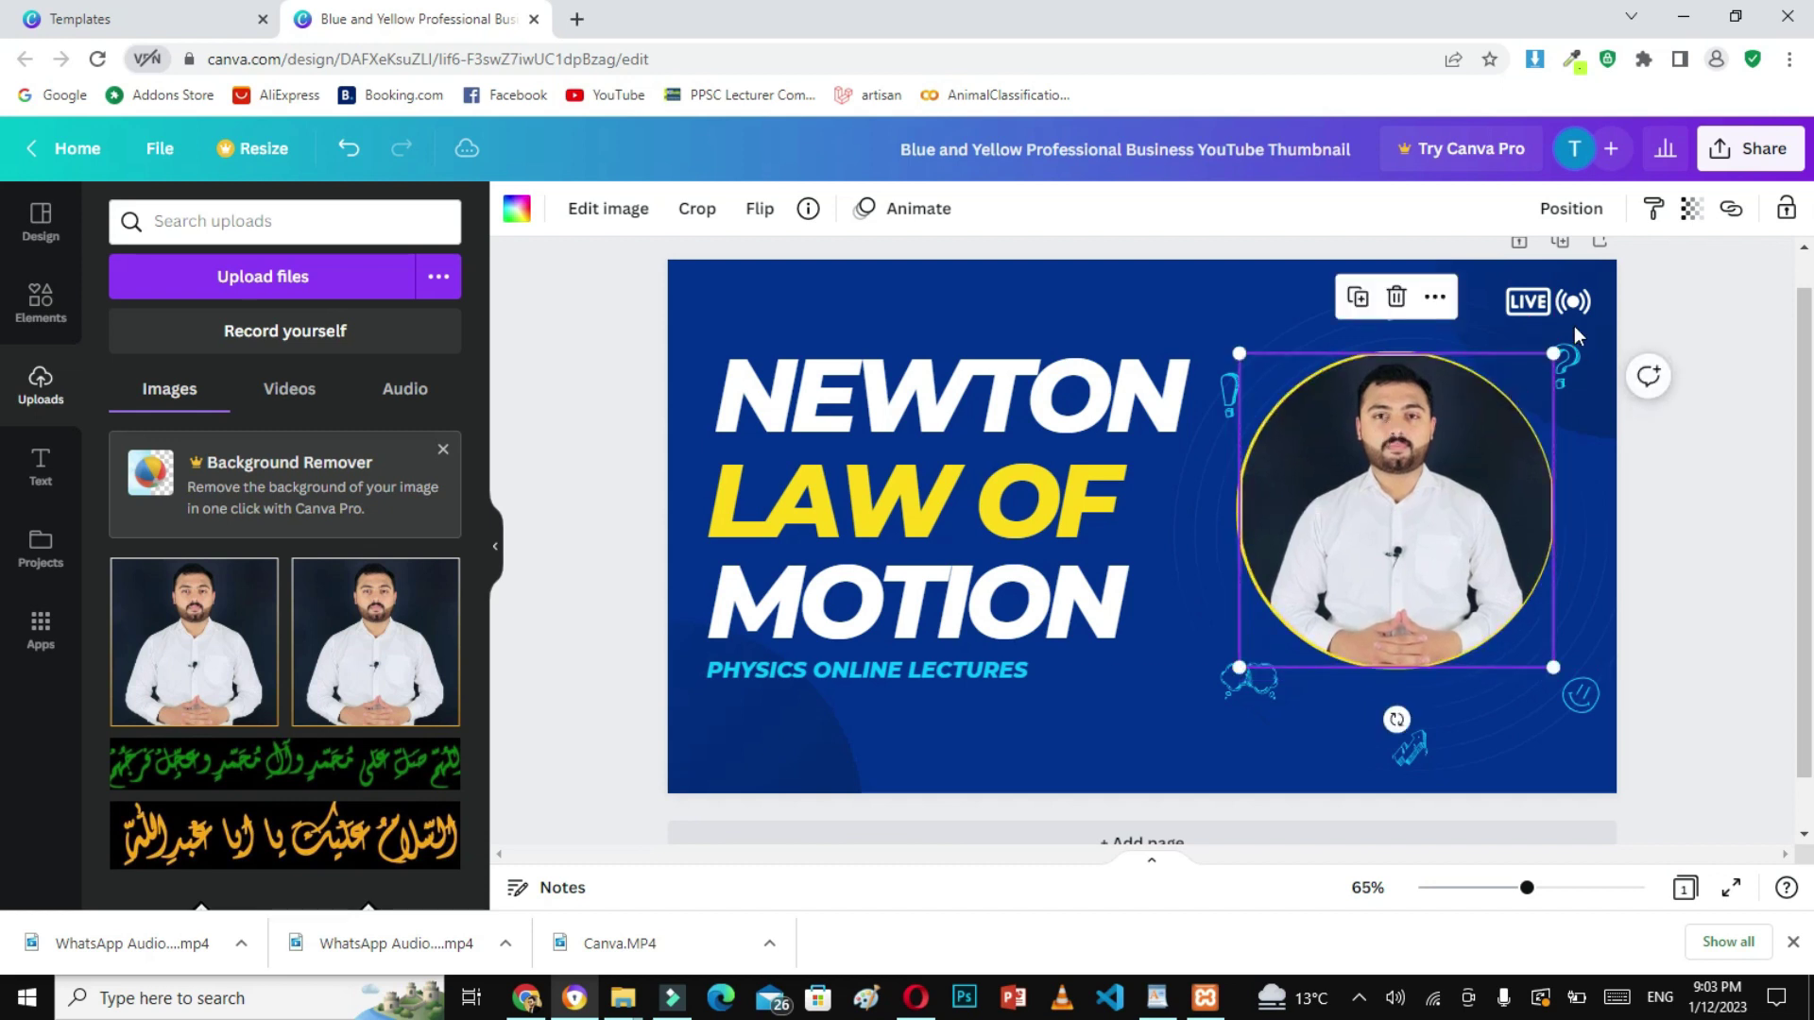
Shrink the circular photo slightly and centre it on the yellow circle so an even yellow ring surrounds it
left_click_drag(1553, 353, 1542, 366)
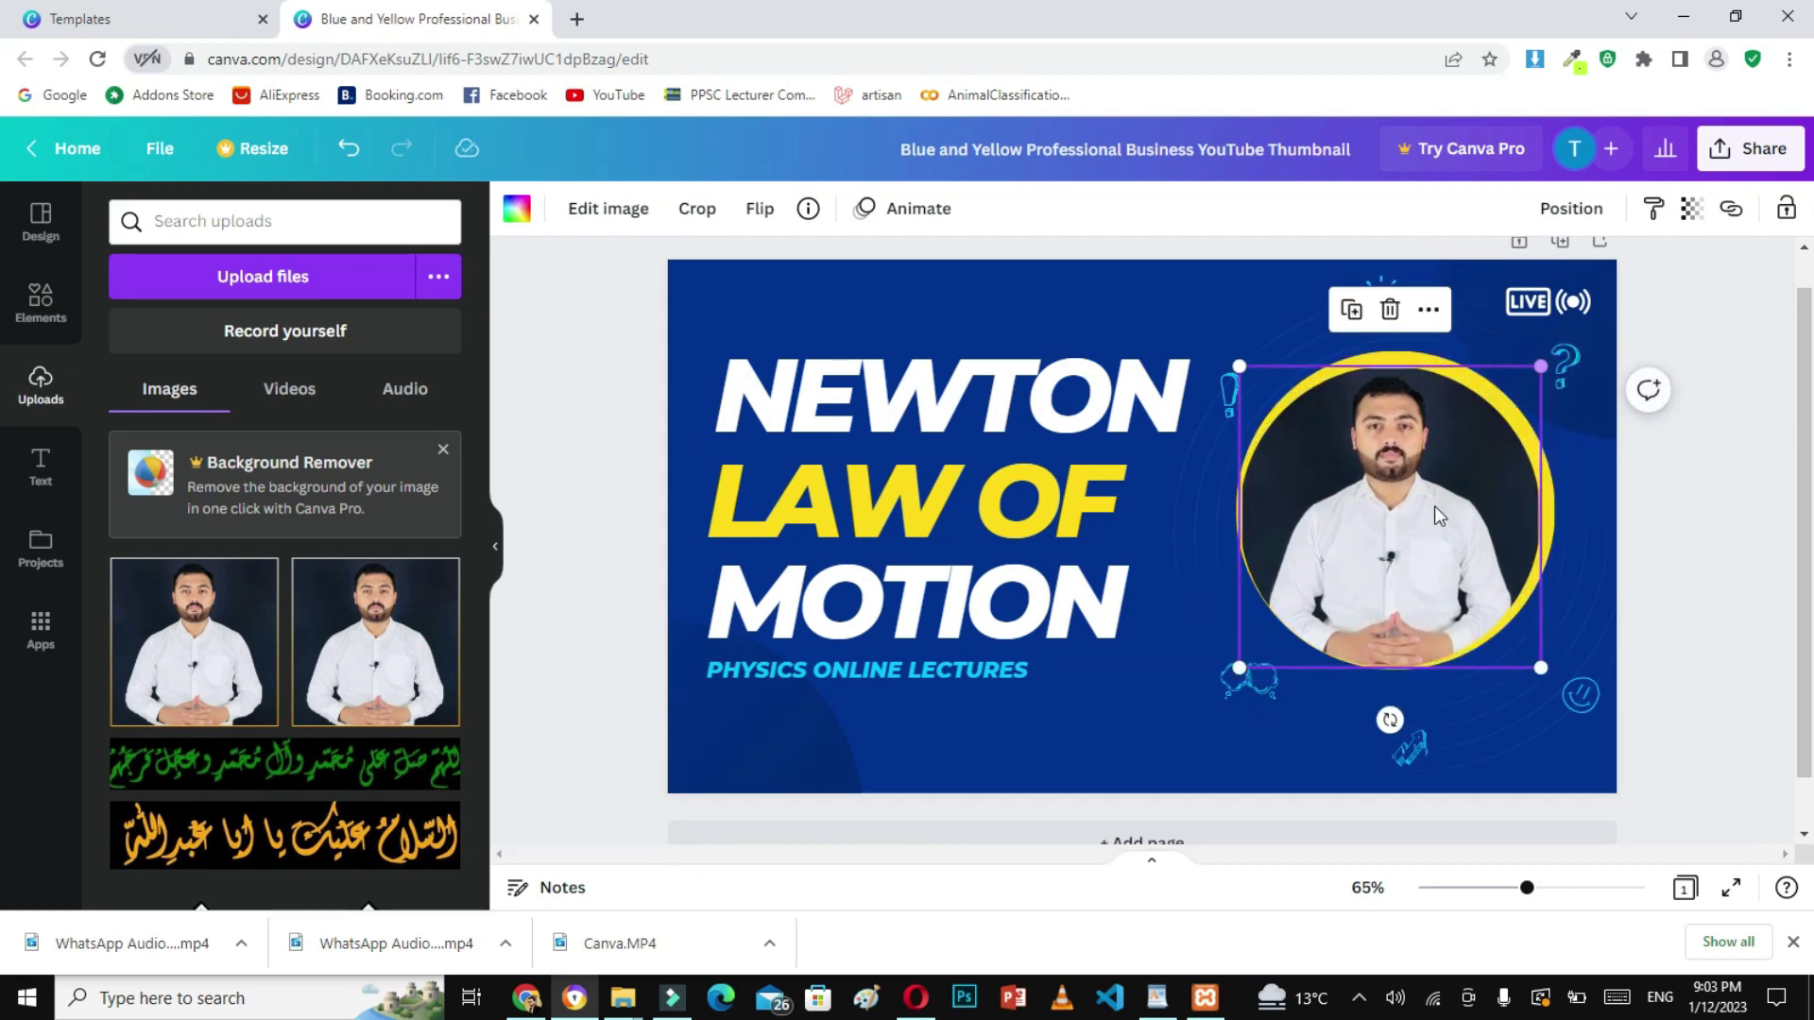
left_click(1425, 510)
left_click_drag(1425, 511, 1428, 509)
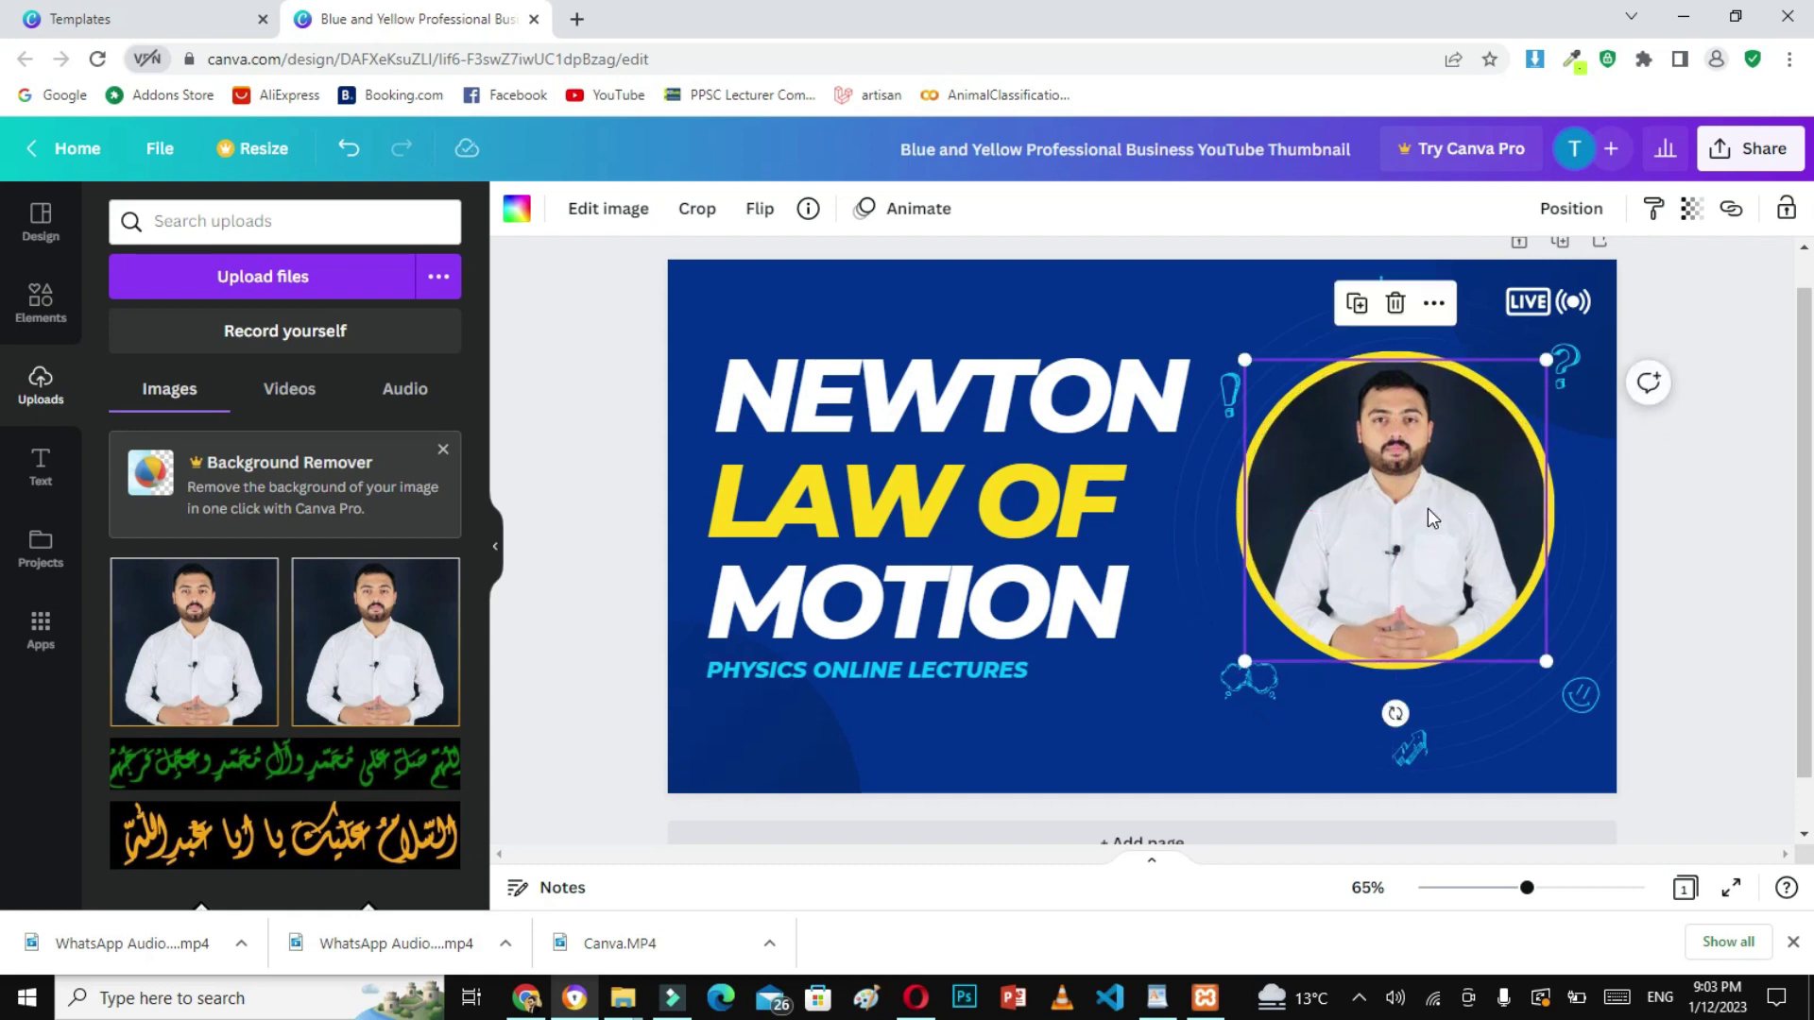
key("Escape")
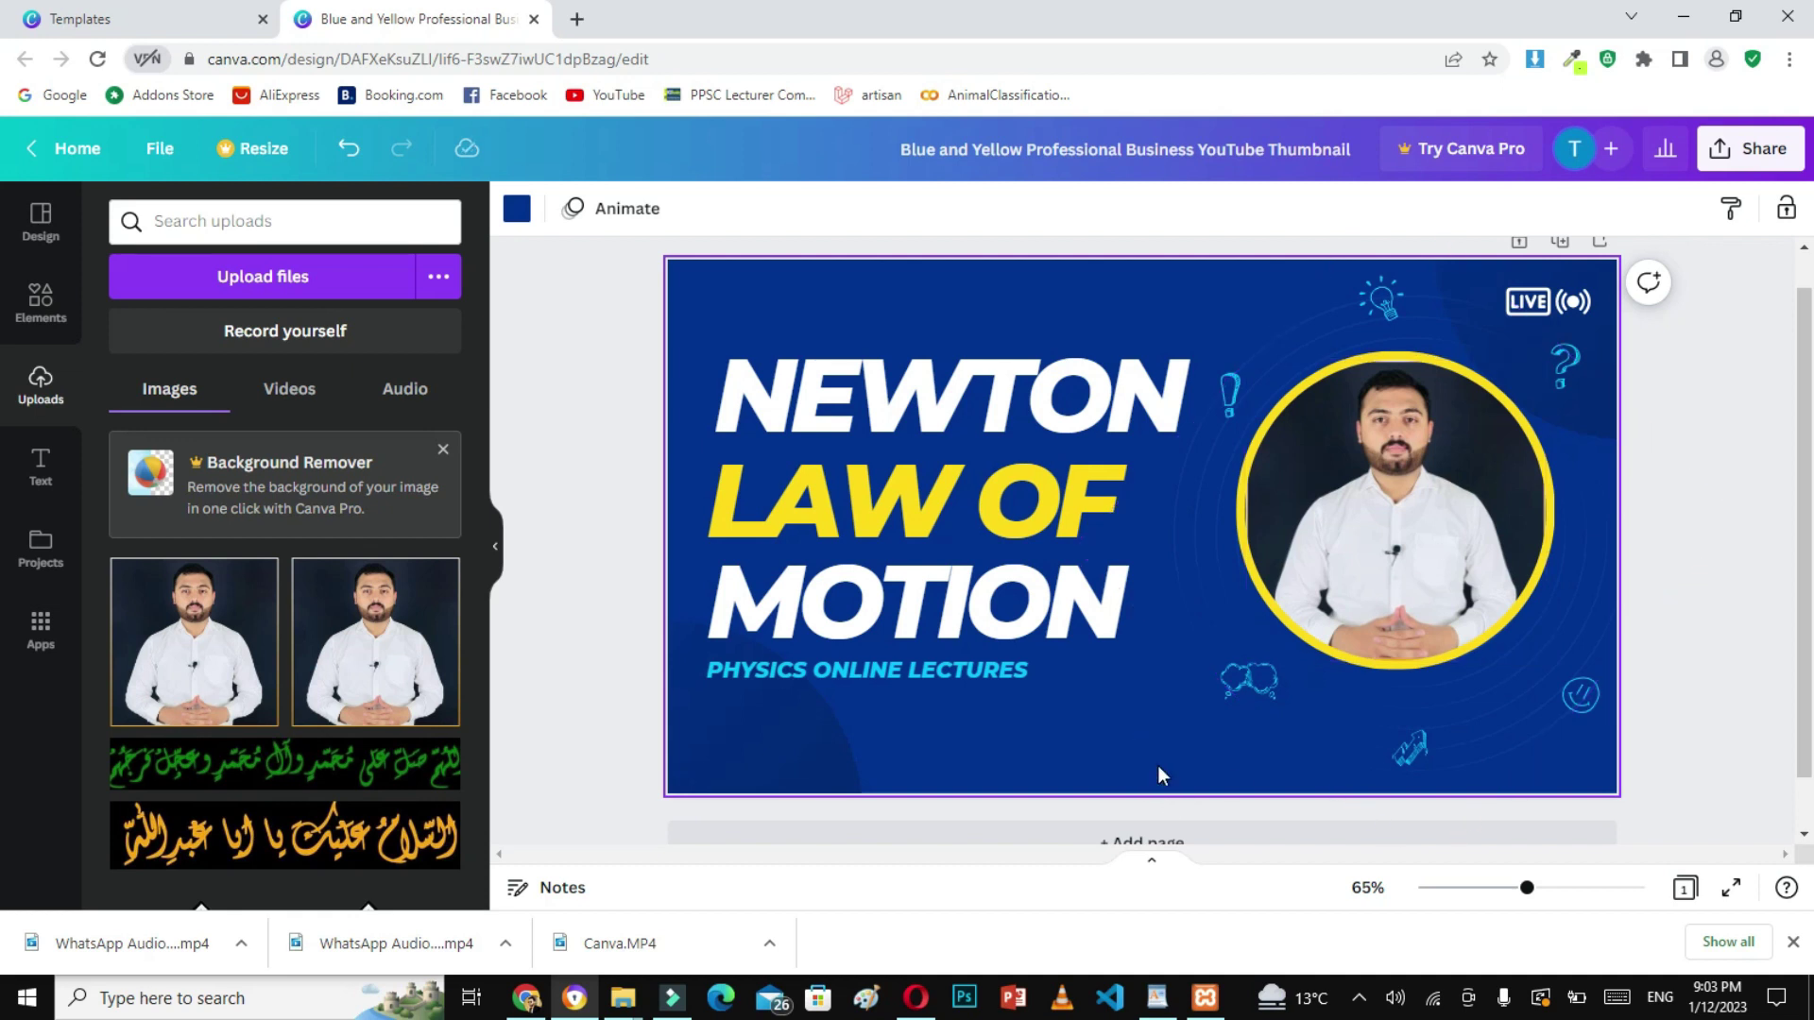
Delete the LIVE badge beside the broadcast icon in the thumbnail's upper corner
left_click(1528, 299)
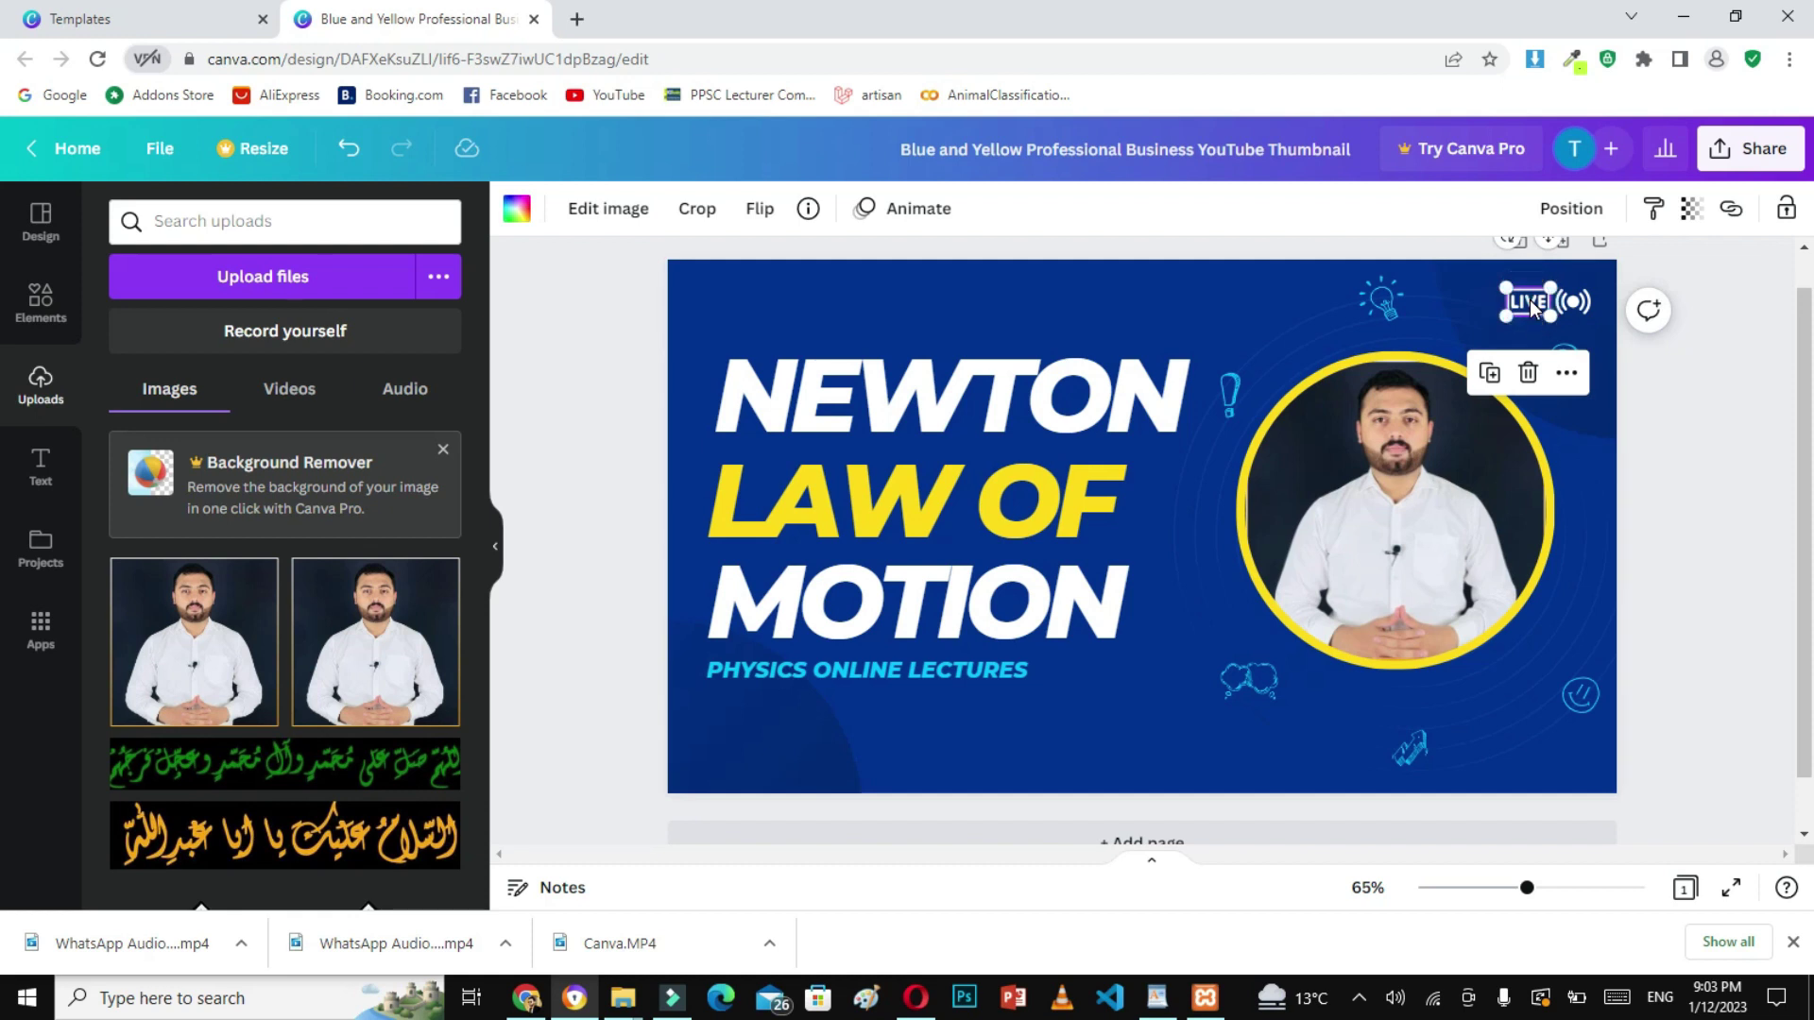
left_click(1529, 373)
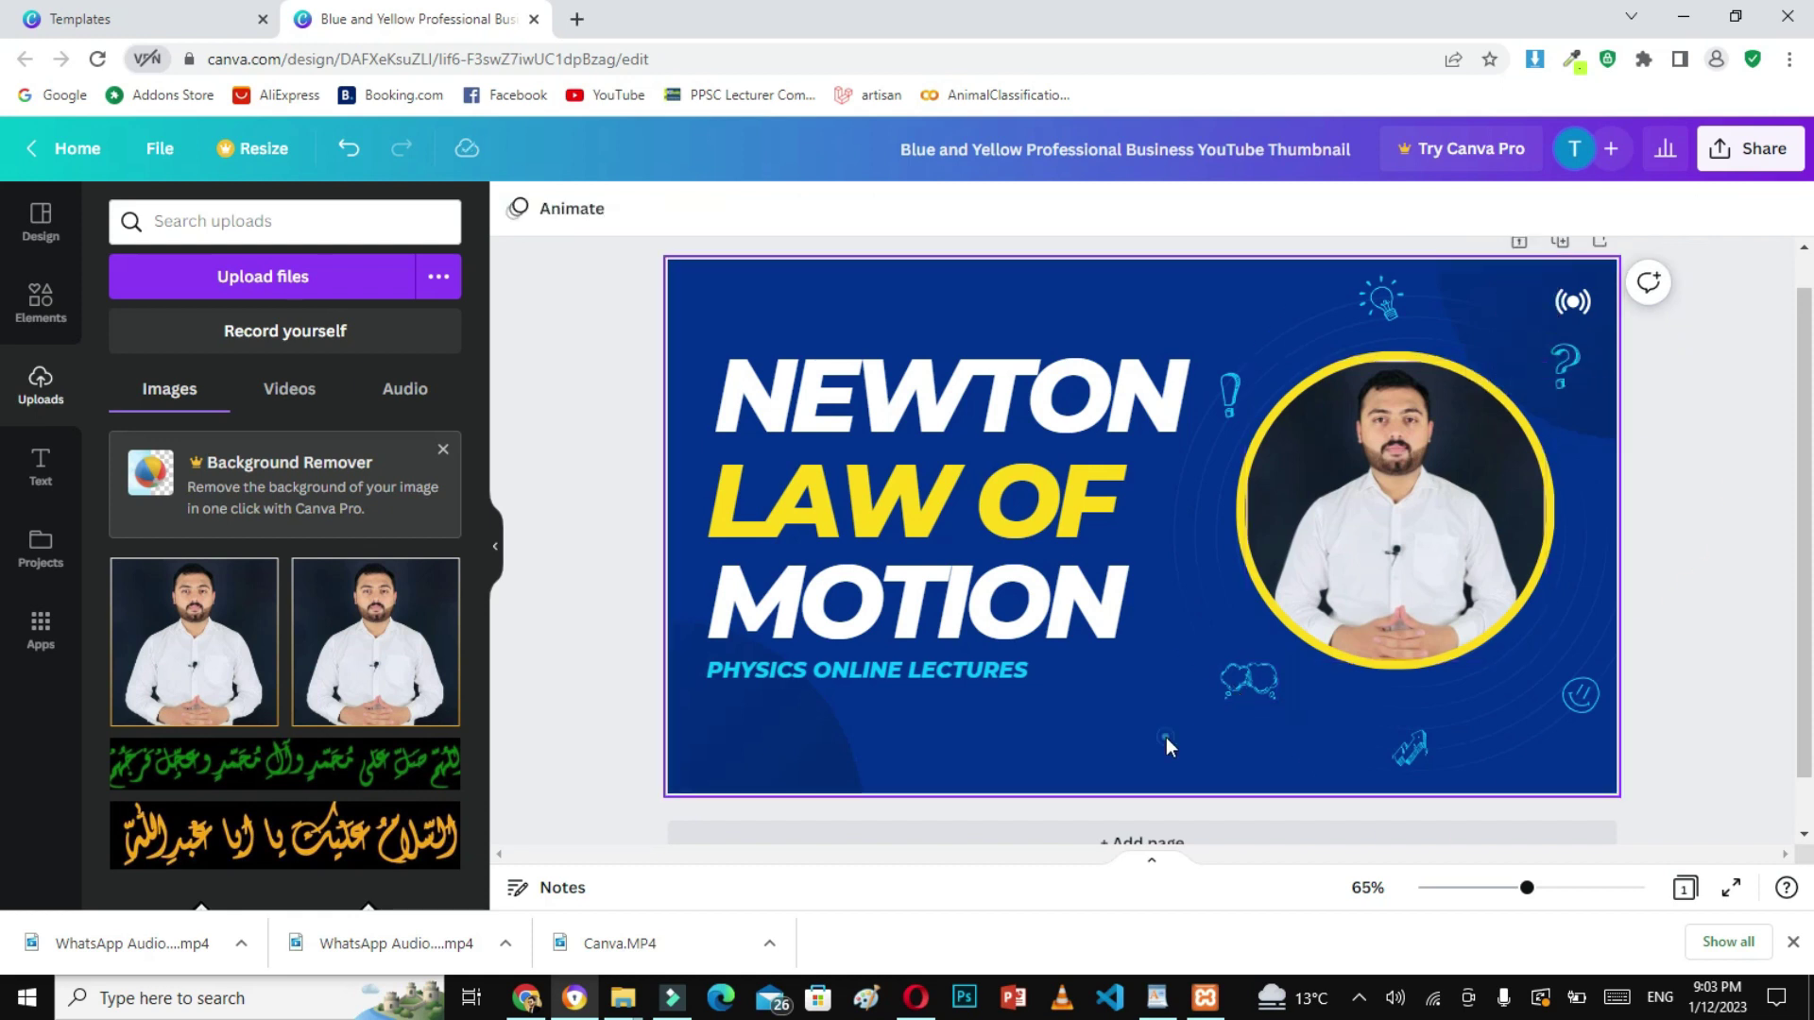